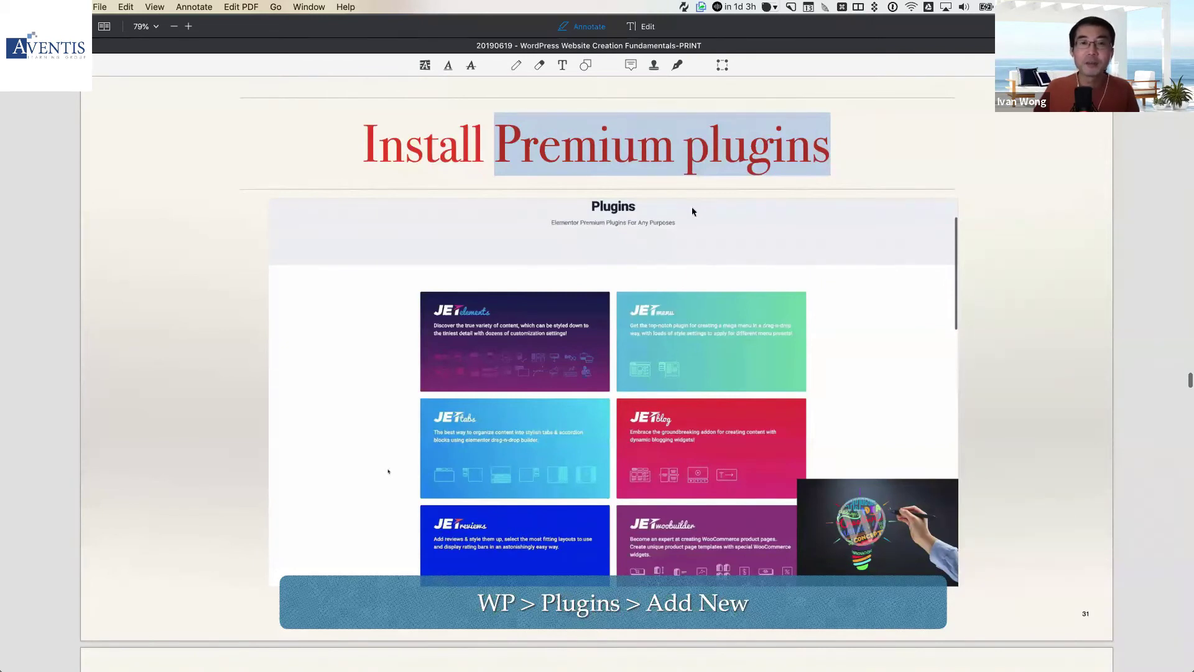
Go through the course PDF from the premium plugins slide to the Configure Elementor slide
{"action": "scroll", "coordinate": [678, 217], "scroll_direction": "down", "scroll_amount": 5}
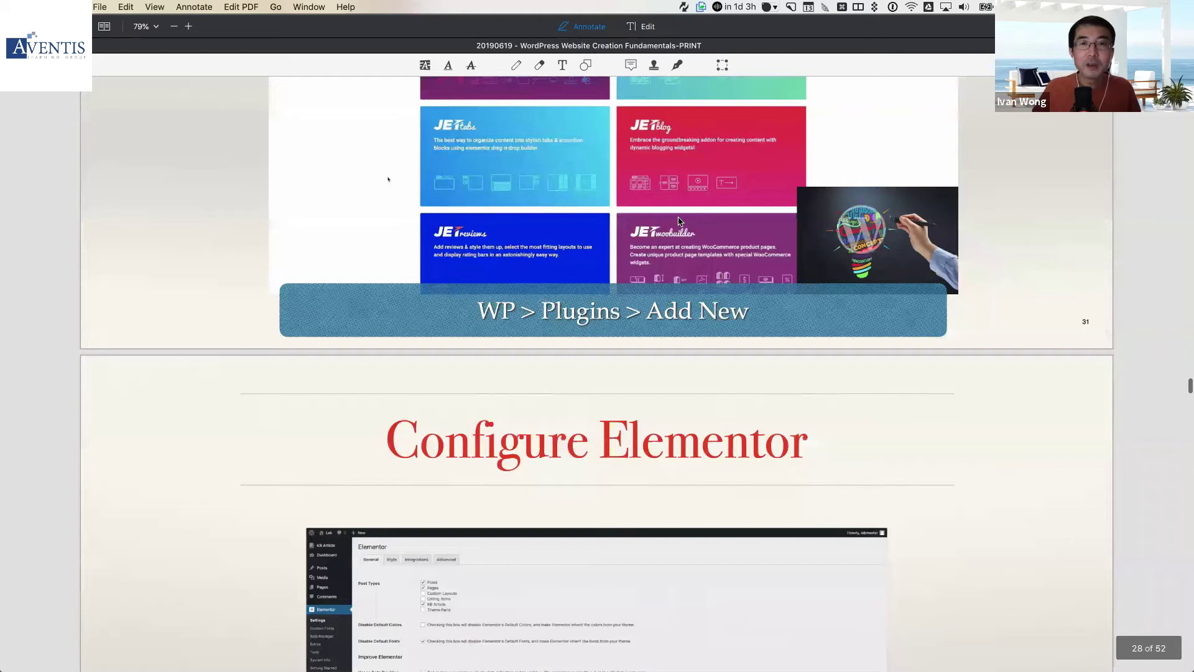
{"action": "scroll", "coordinate": [678, 221], "scroll_direction": "down", "scroll_amount": 16}
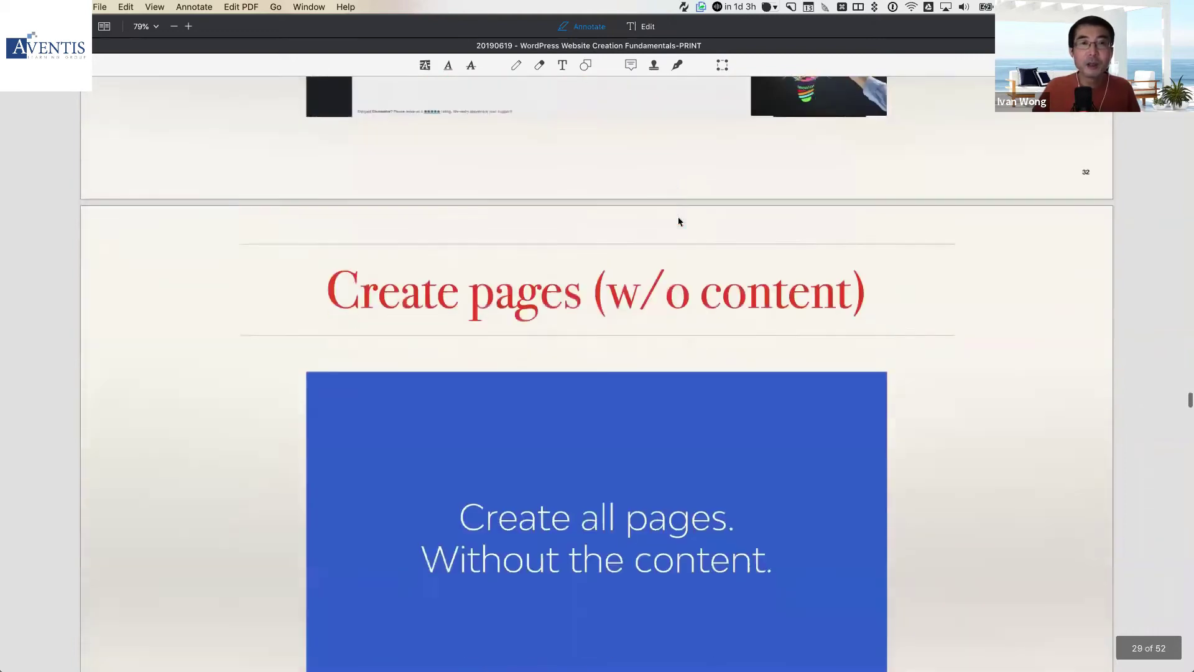
{"action": "scroll", "coordinate": [679, 221], "scroll_direction": "up", "scroll_amount": 11}
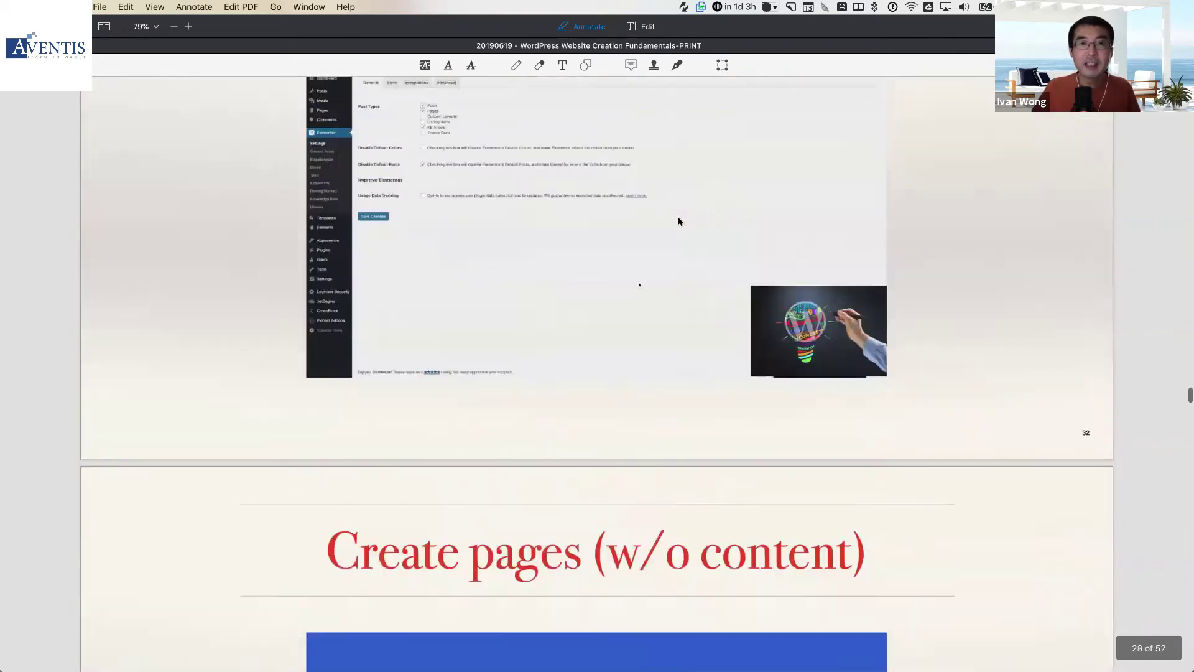
{"action": "scroll", "coordinate": [679, 221], "scroll_direction": "up", "scroll_amount": 1}
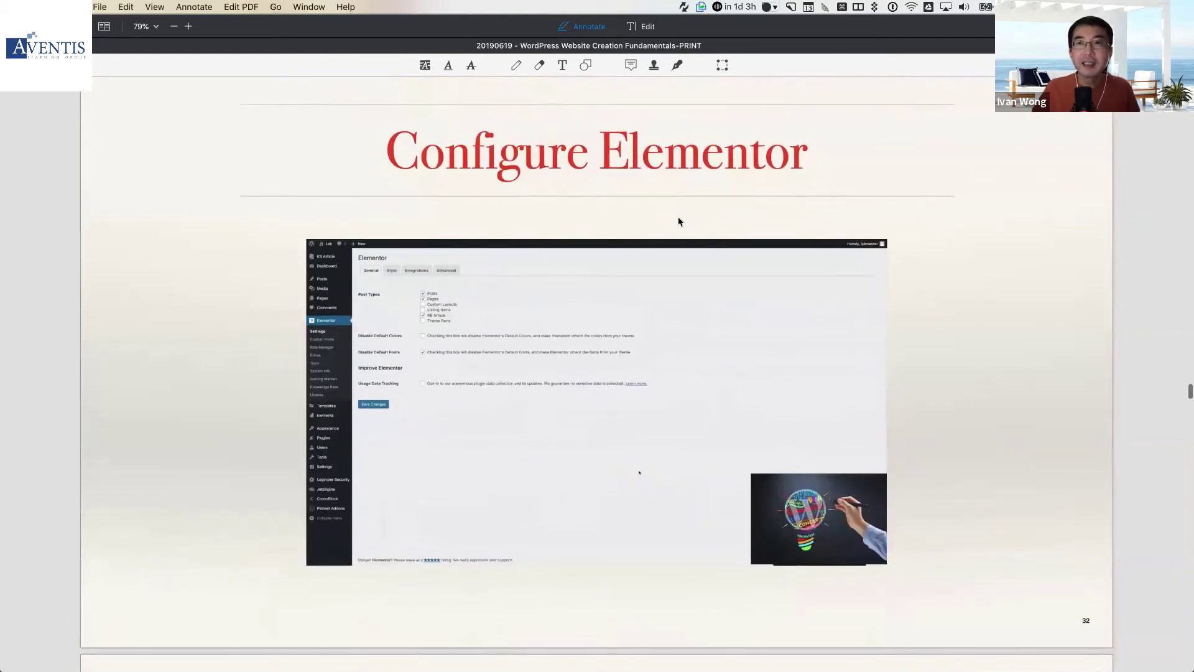
Switch to the browser and open violinteachersingapore.com in a new tab placed right after the site's WordPress dashboard tab
{"action": "key", "text": "super+Tab"}
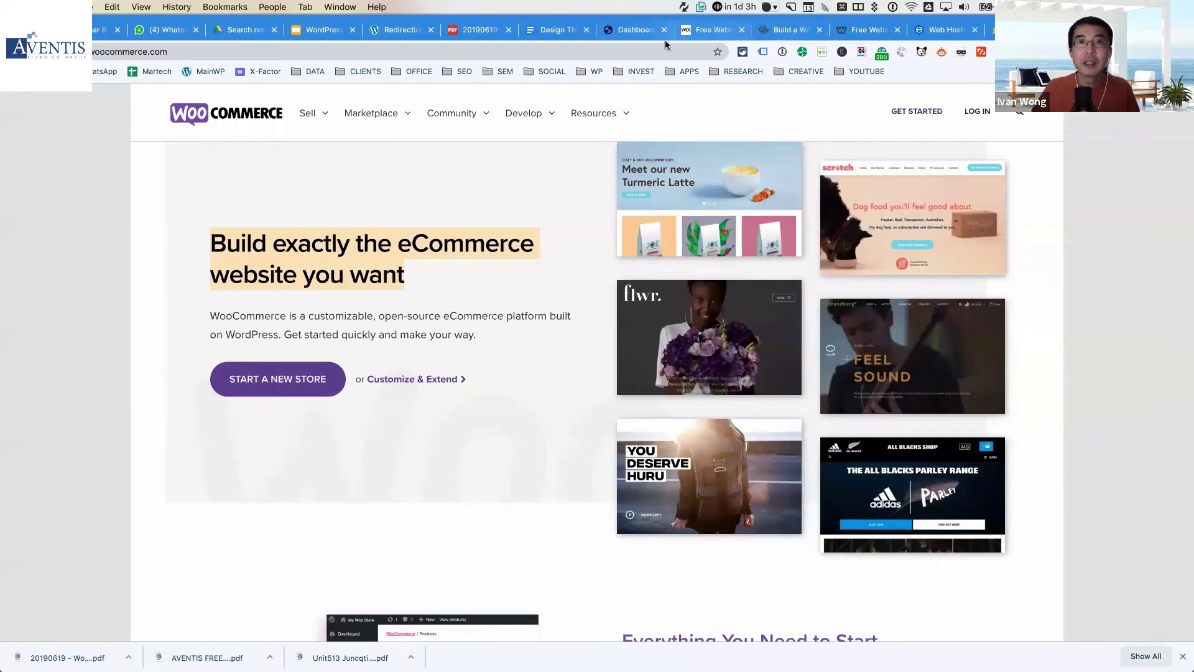
{"action": "left_click", "coordinate": [621, 41]}
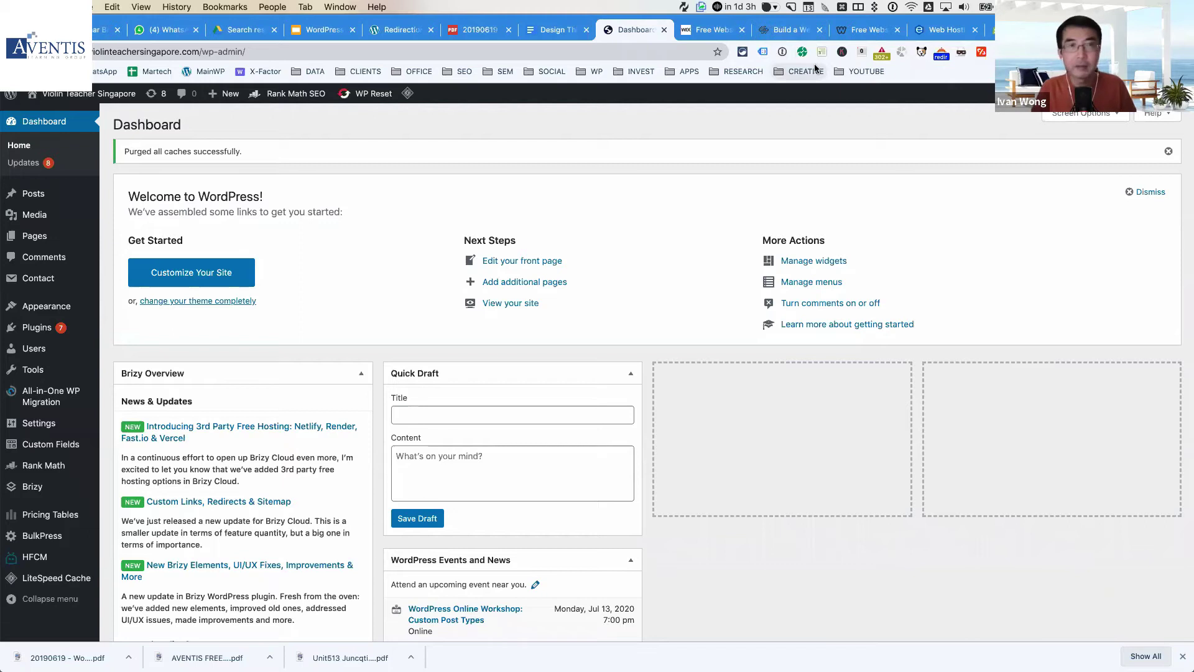
{"action": "key", "text": "super+t"}
{"action": "type", "text": "violinteachersingapore.com"}
{"action": "key", "text": "Return"}
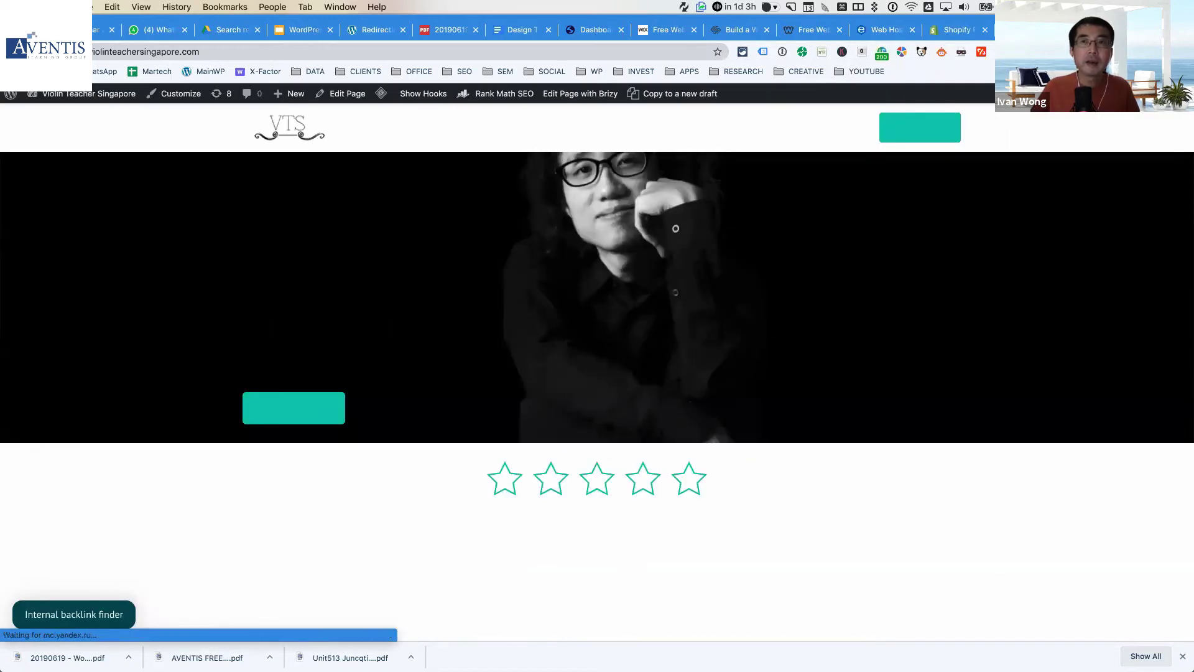
{"action": "left_click_drag", "start_coordinate": [774, 42], "coordinate": [688, 37]}
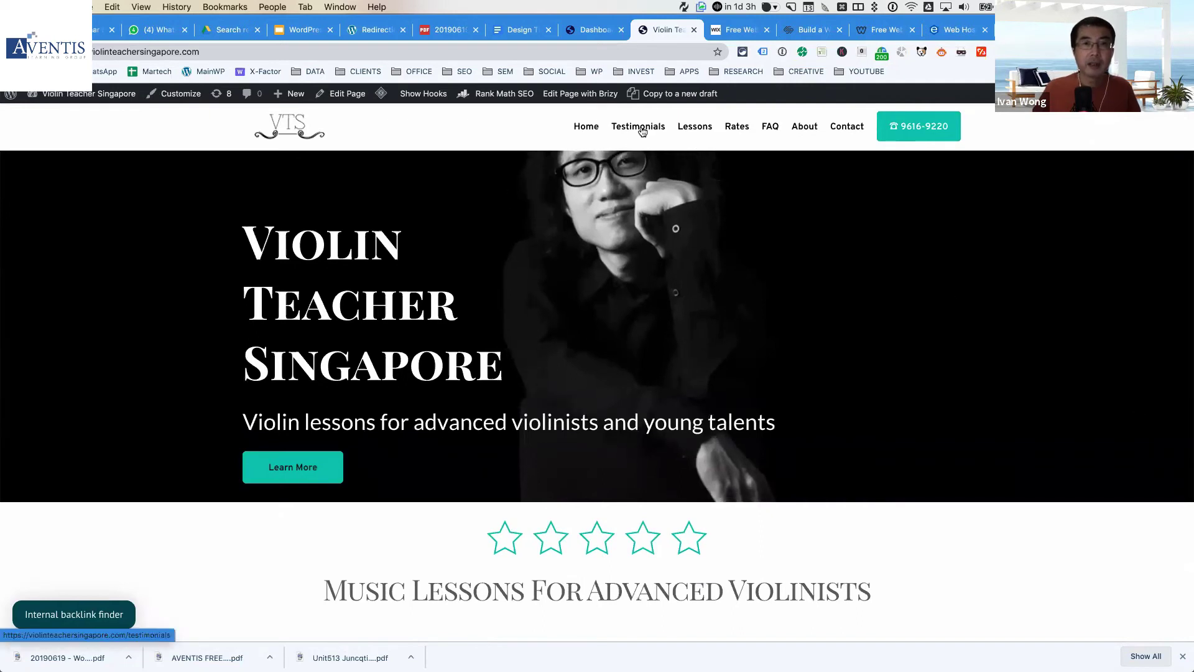
View the site's Lessons page and follow its Contact link to the contact form
{"action": "left_click", "coordinate": [691, 131]}
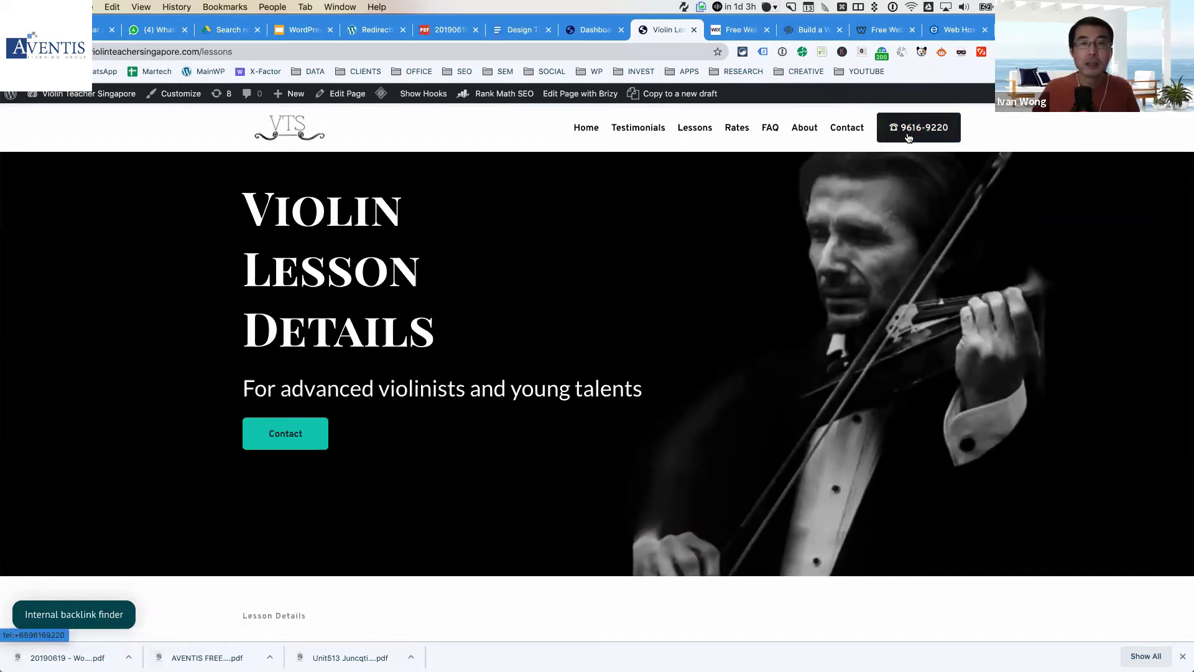
{"action": "left_click", "coordinate": [289, 437]}
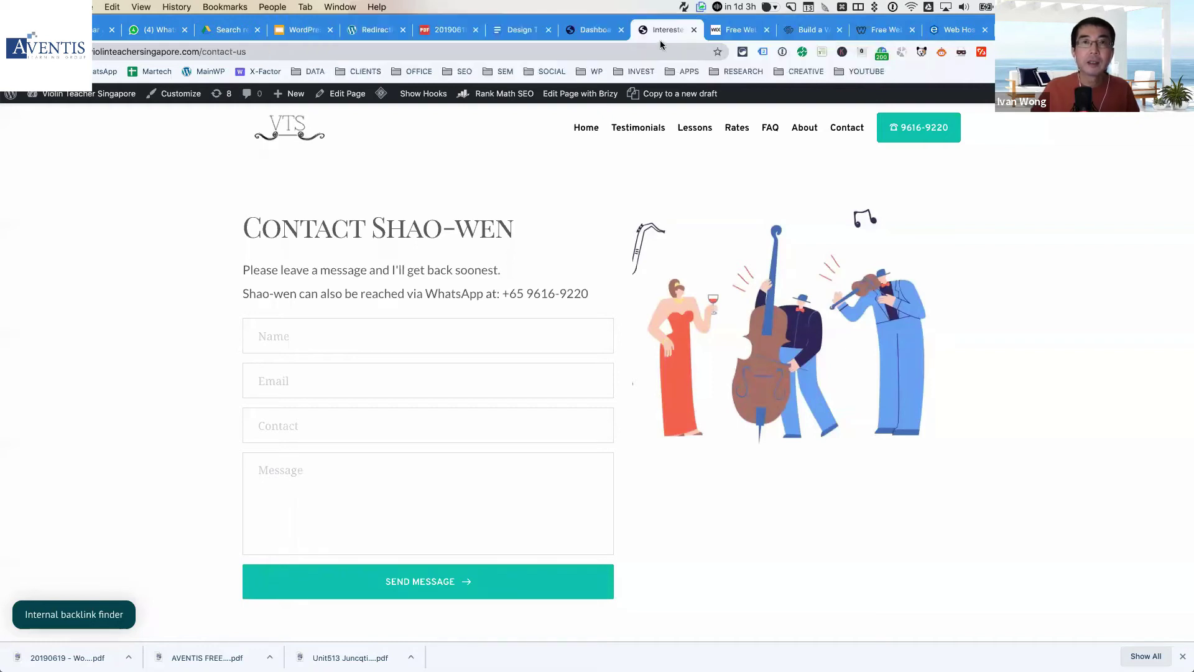
Return to the WordPress dashboard and look over the sections of its admin menu
{"action": "left_click", "coordinate": [589, 32]}
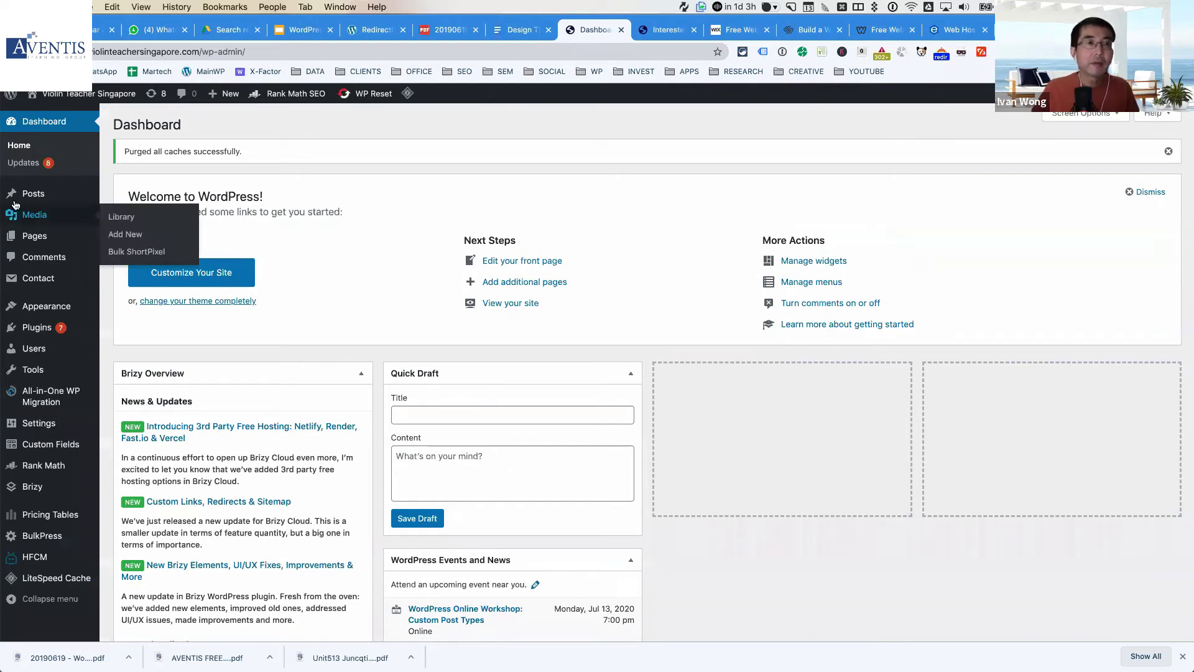
{"action": "mouse_move", "coordinate": [30, 238]}
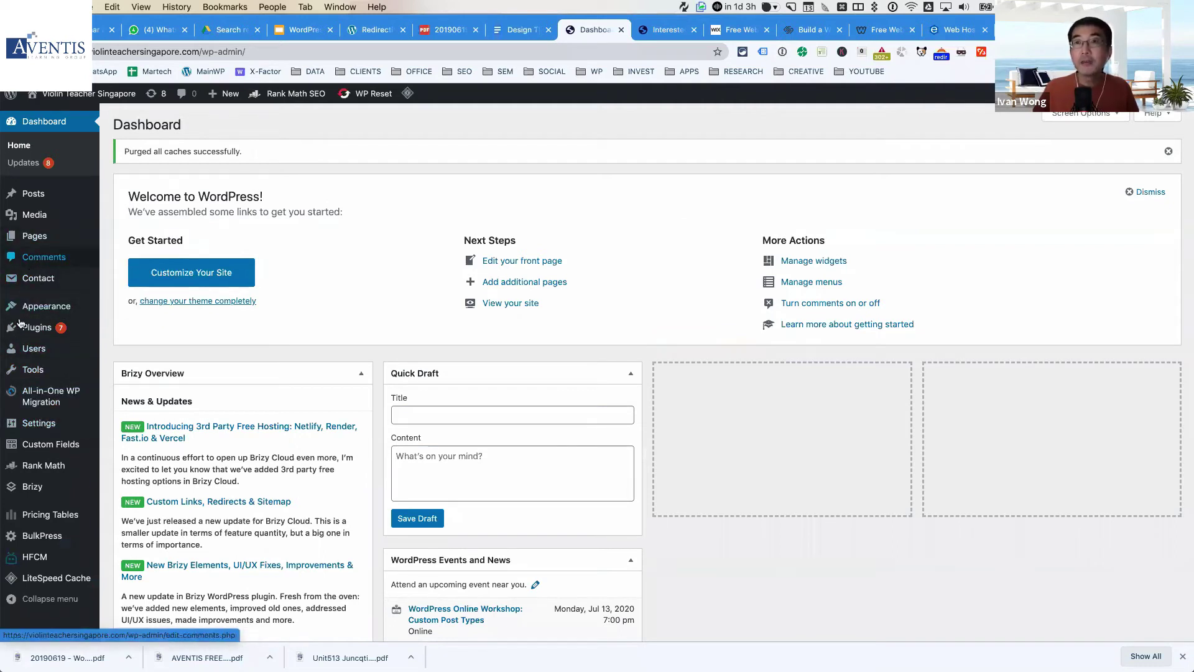
{"action": "mouse_move", "coordinate": [18, 354]}
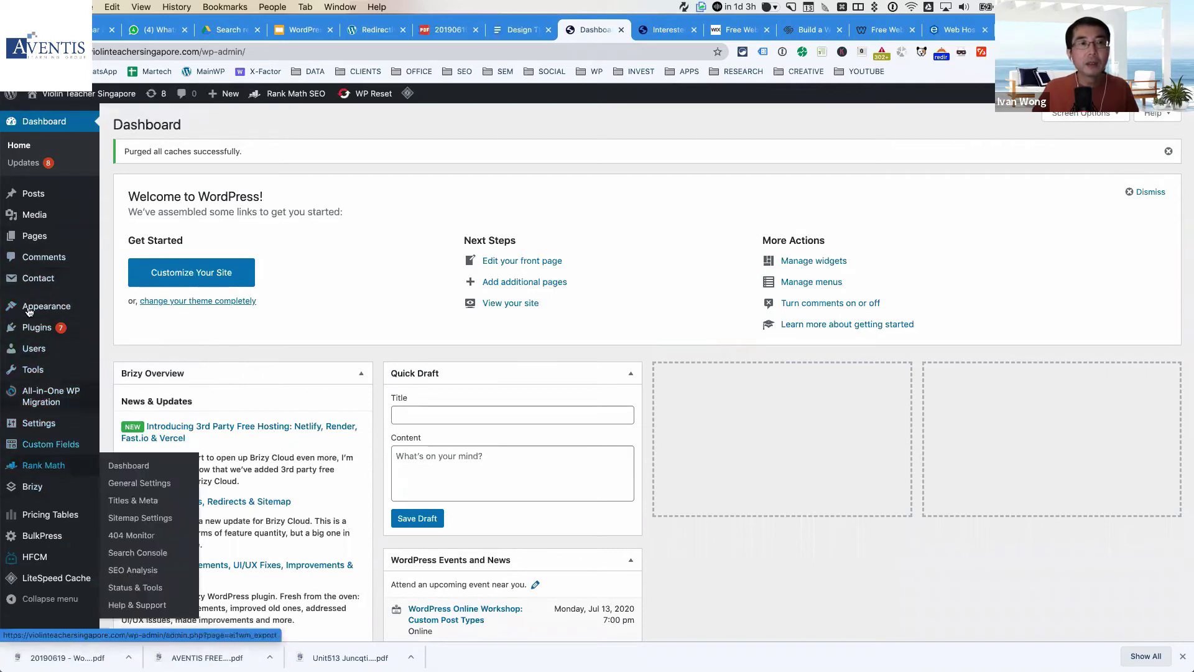
{"action": "mouse_move", "coordinate": [24, 433]}
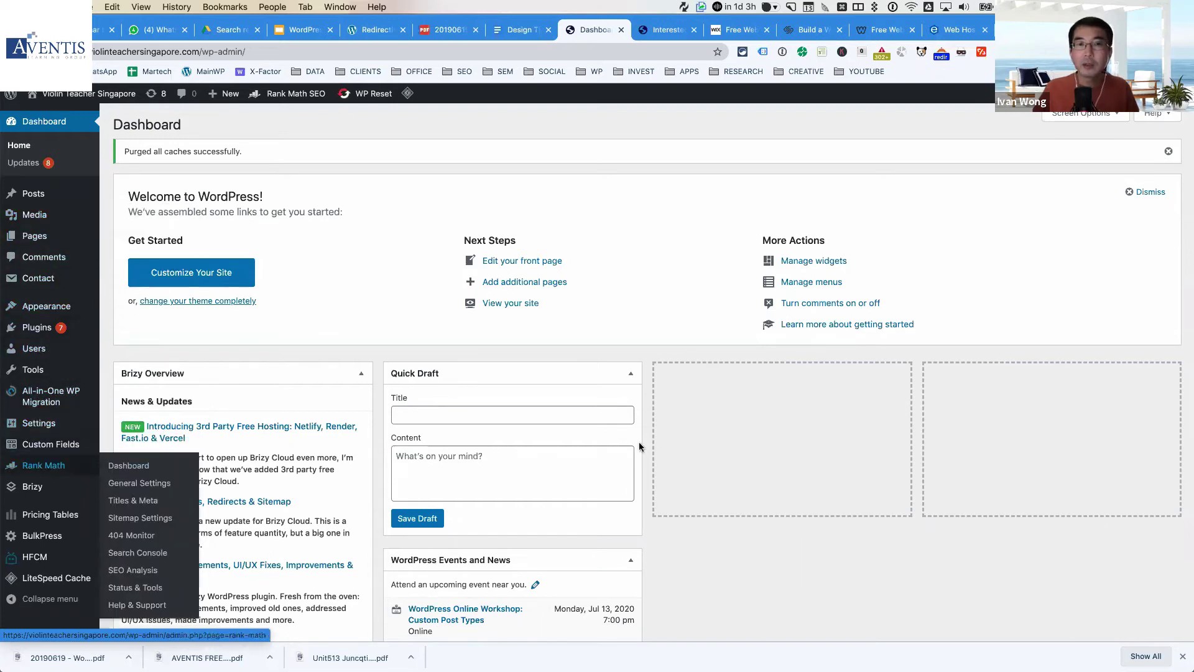
{"action": "key", "text": "super+Tab"}
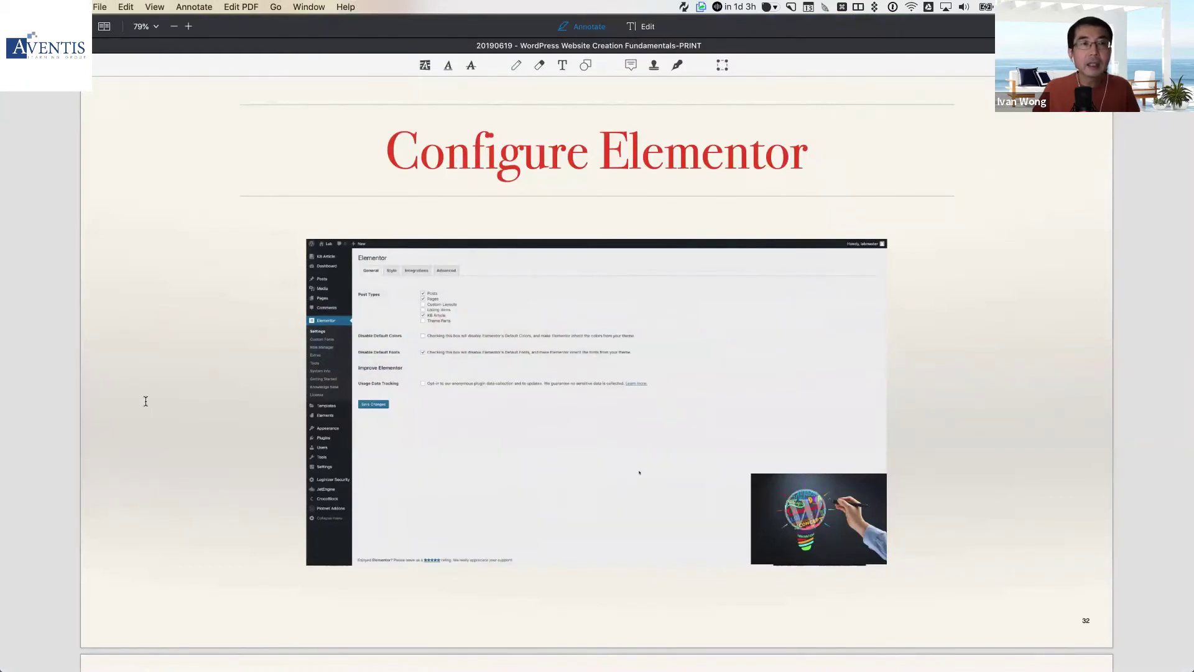
{"action": "key", "text": "super+Tab"}
Open the installed themes, view the Neve theme's details and close them again
{"action": "mouse_move", "coordinate": [33, 311]}
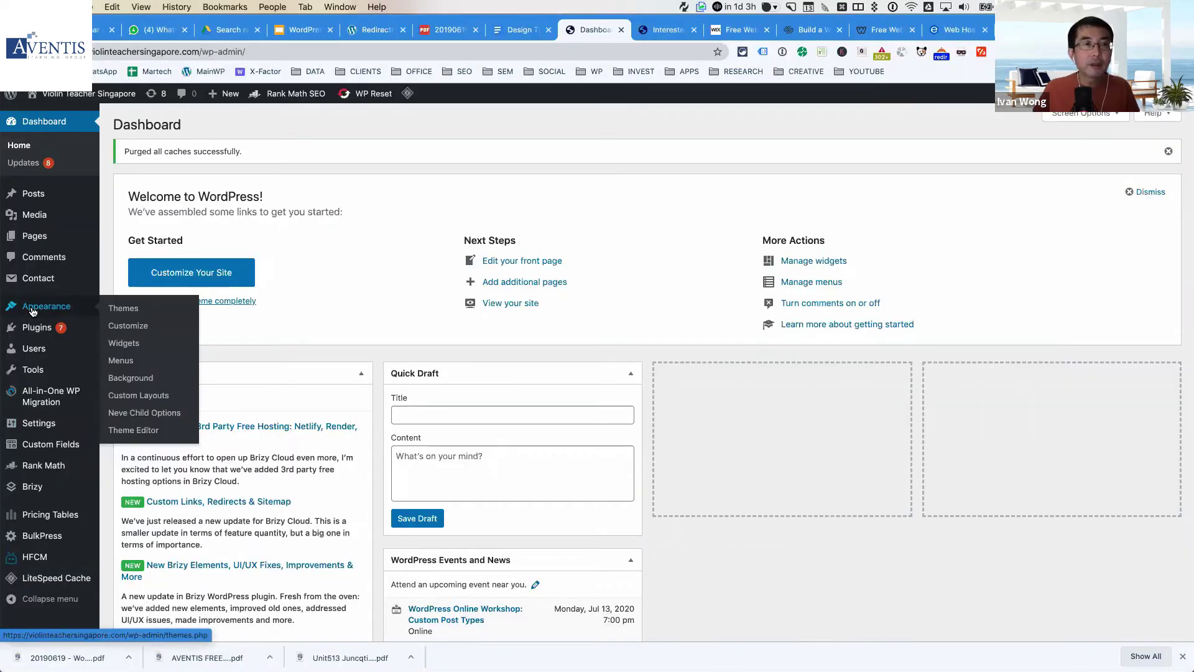
{"action": "left_click", "coordinate": [138, 310]}
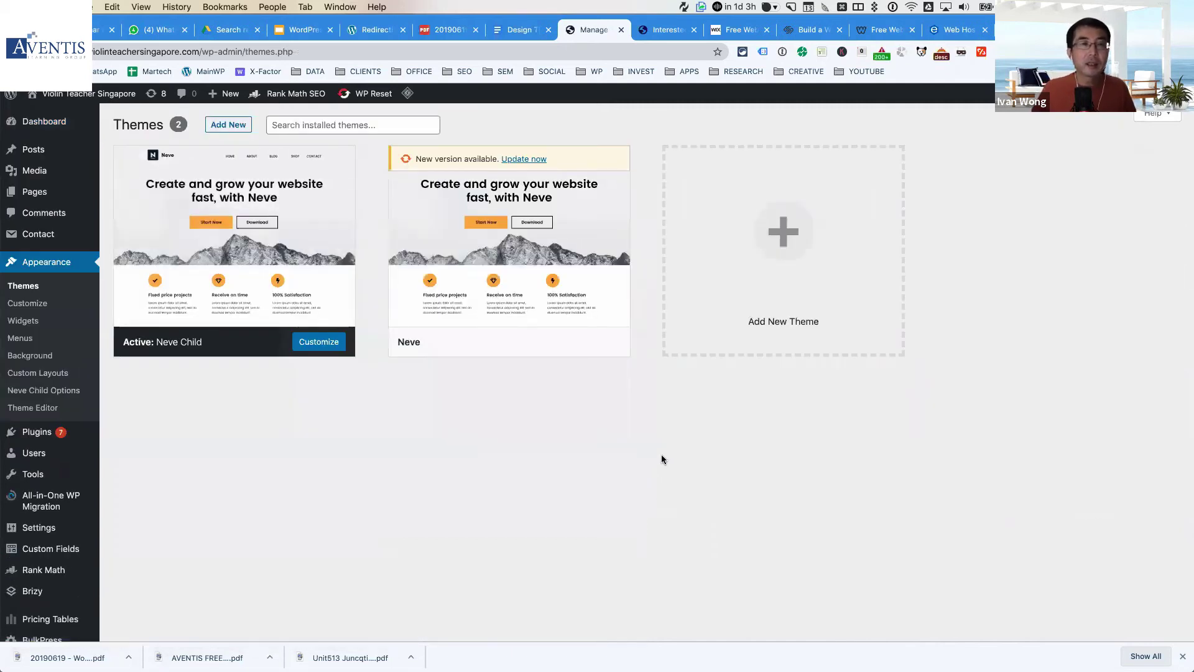
{"action": "mouse_move", "coordinate": [413, 353]}
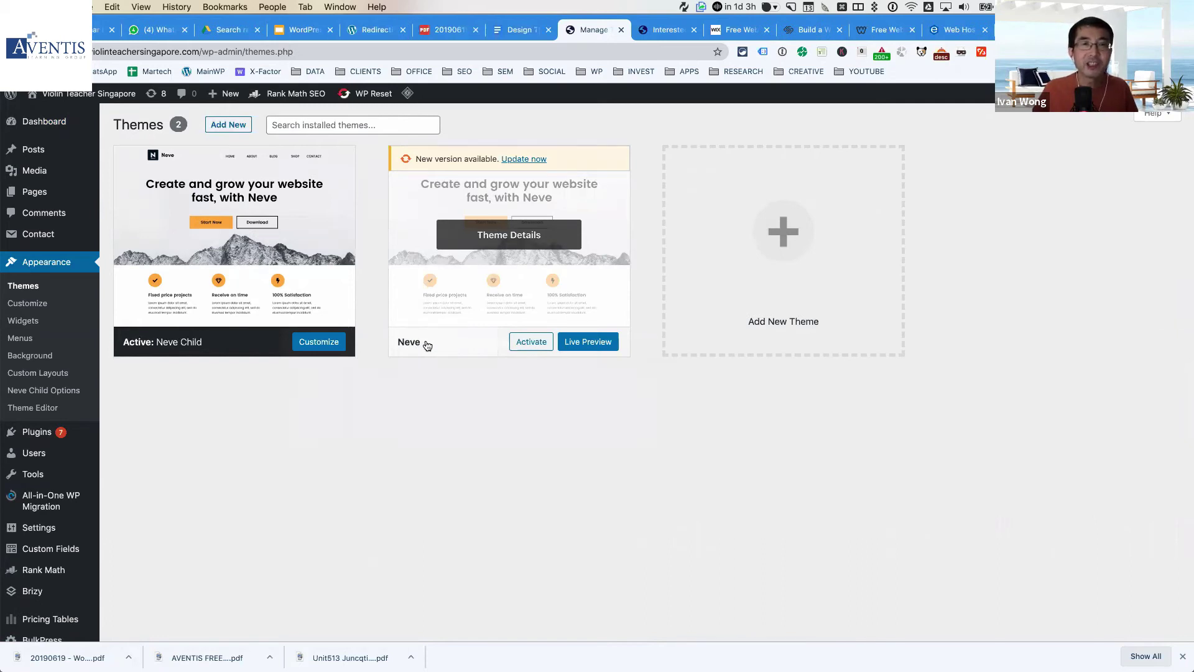
{"action": "left_click_drag", "start_coordinate": [431, 346], "coordinate": [395, 347]}
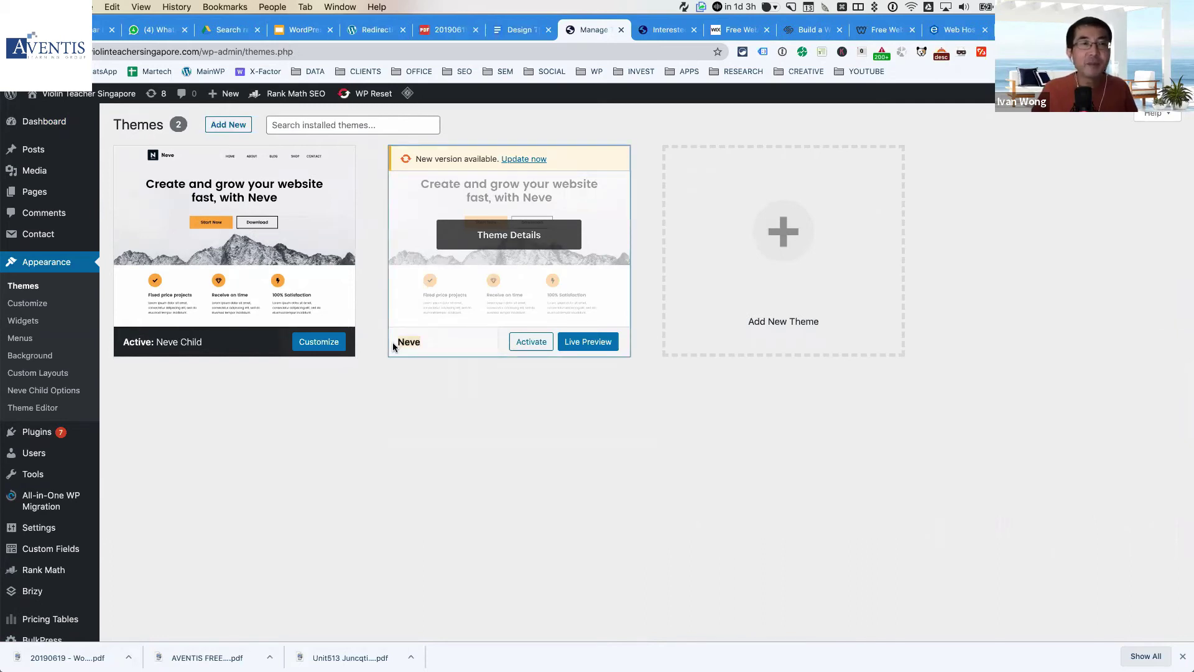
{"action": "left_click", "coordinate": [395, 348]}
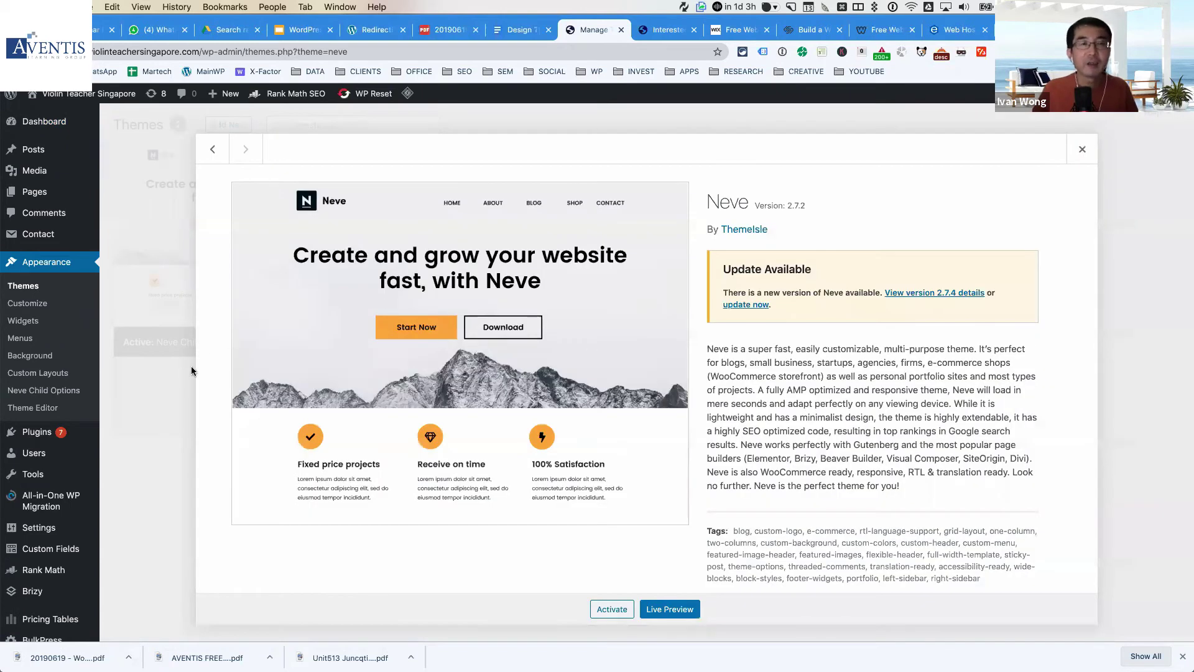
{"action": "left_click", "coordinate": [132, 407]}
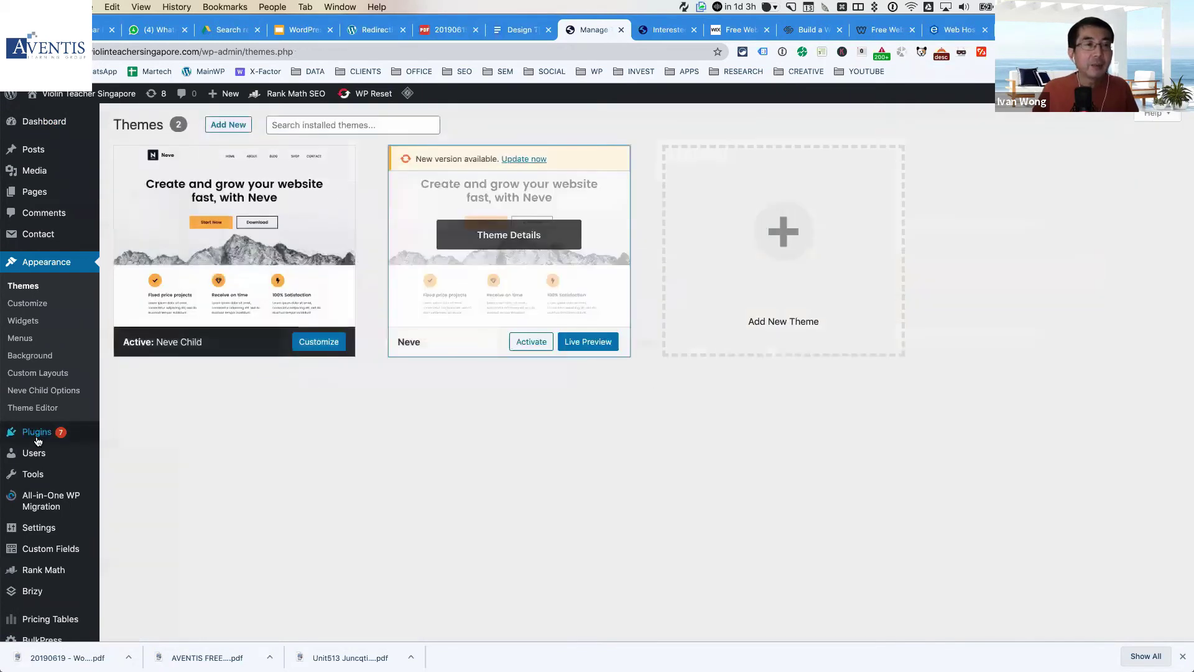
Open the installed plugins and examine which plugins the site uses, through to the end of the list
{"action": "left_click", "coordinate": [36, 440]}
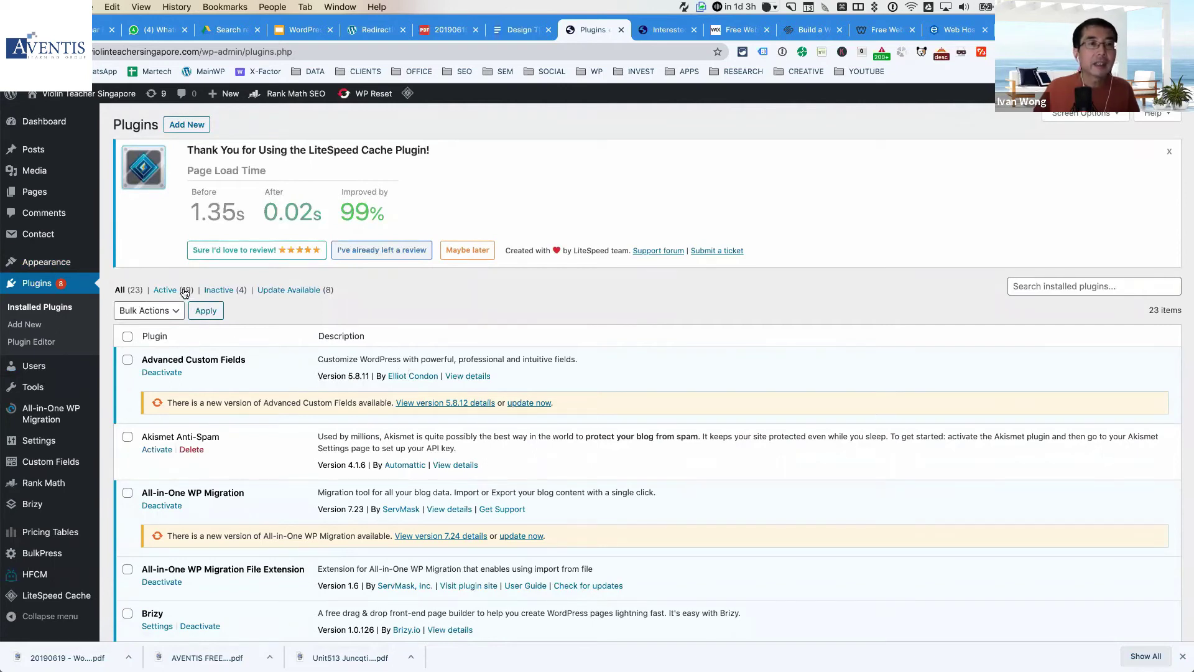
{"action": "scroll", "coordinate": [450, 357], "scroll_direction": "down", "scroll_amount": 1}
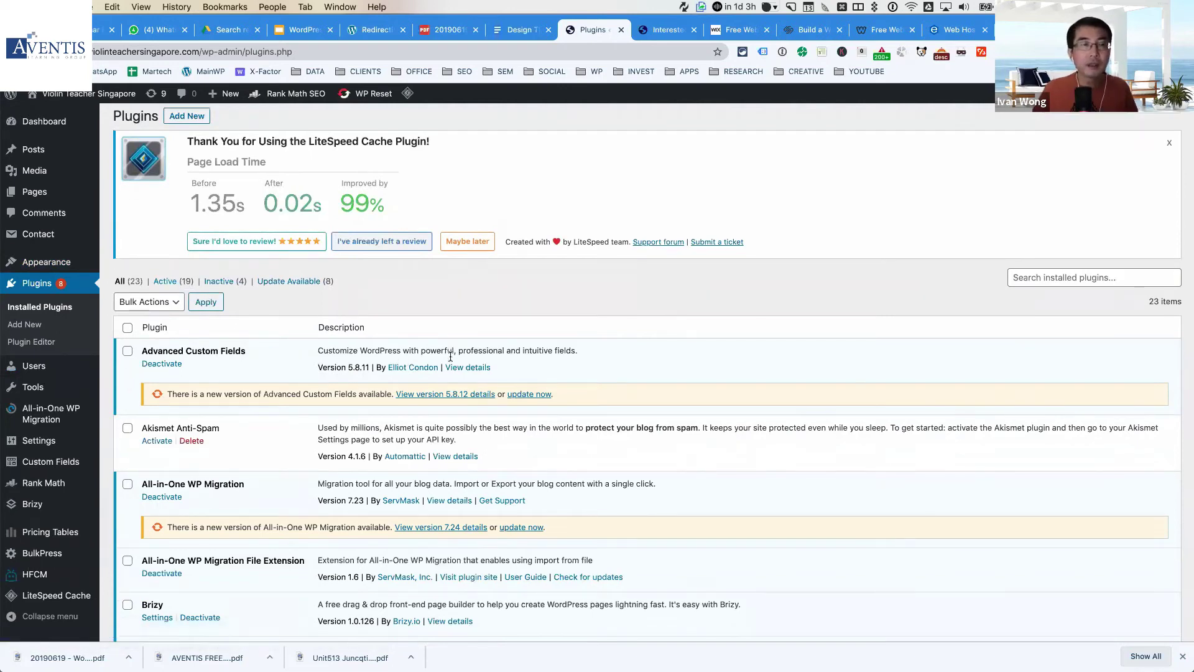
{"action": "scroll", "coordinate": [450, 356], "scroll_direction": "down", "scroll_amount": 15}
{"action": "scroll", "coordinate": [450, 360], "scroll_direction": "down", "scroll_amount": 10}
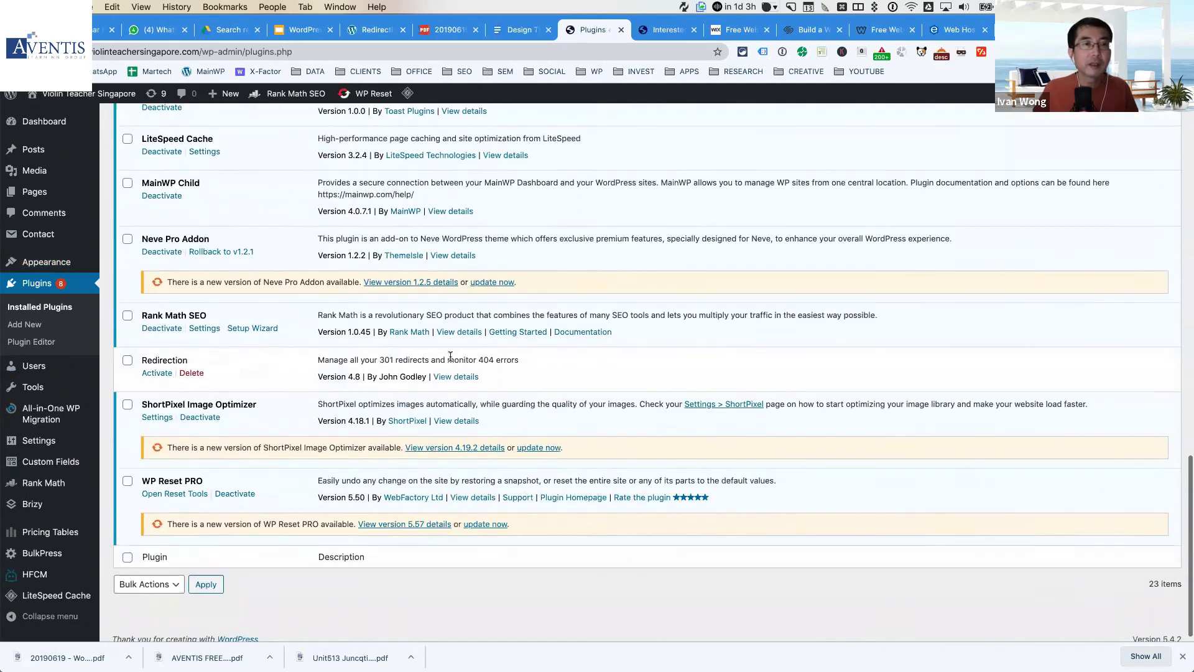
{"action": "scroll", "coordinate": [451, 356], "scroll_direction": "up", "scroll_amount": 3}
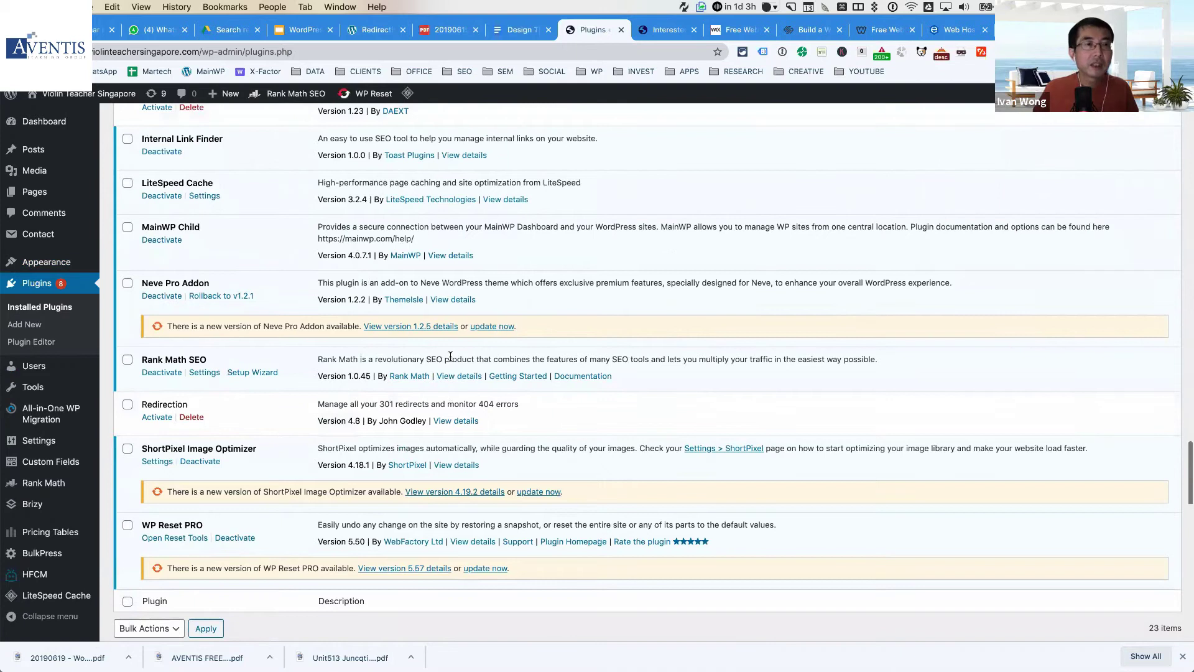
{"action": "scroll", "coordinate": [450, 355], "scroll_direction": "up", "scroll_amount": 1}
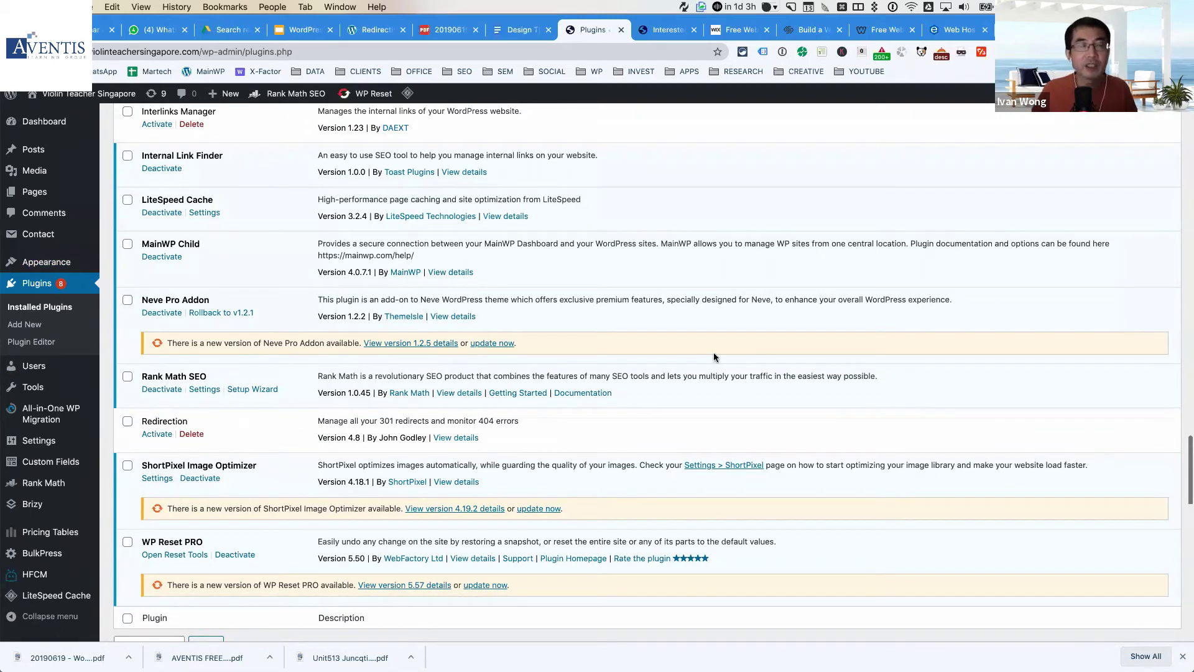
{"action": "scroll", "coordinate": [714, 356], "scroll_direction": "up", "scroll_amount": 10}
{"action": "scroll", "coordinate": [714, 352], "scroll_direction": "up", "scroll_amount": 5}
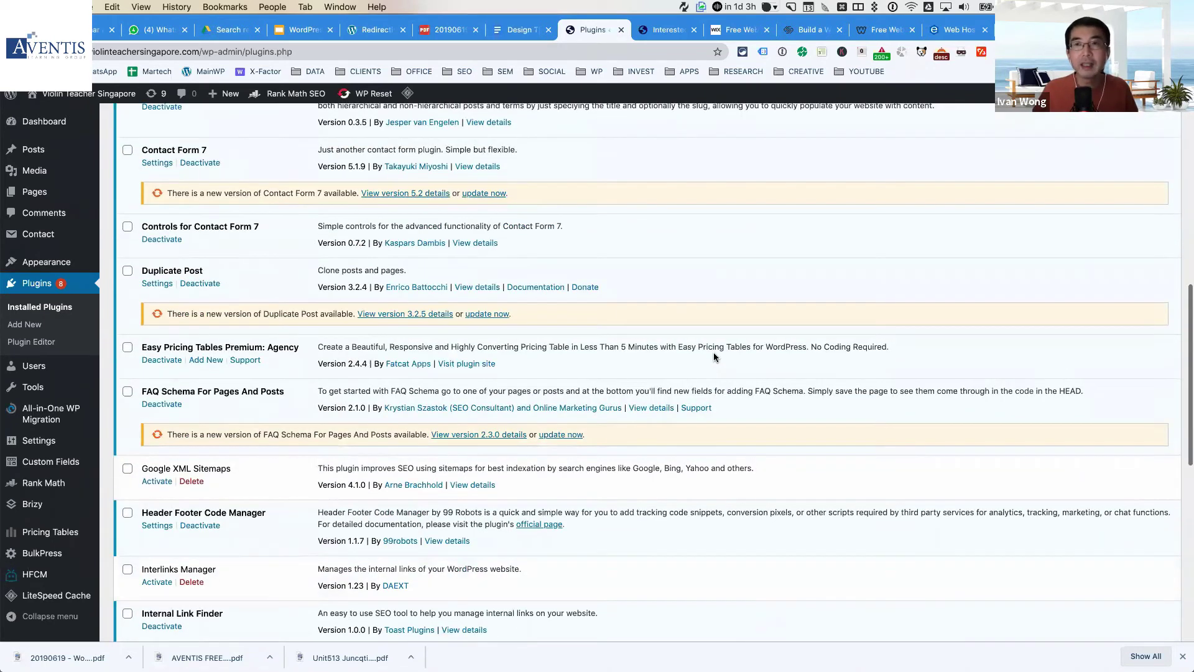
{"action": "scroll", "coordinate": [588, 214], "scroll_direction": "down", "scroll_amount": 1}
Return to the live site and read through its Testimonials page down to the footer
{"action": "left_click", "coordinate": [658, 32]}
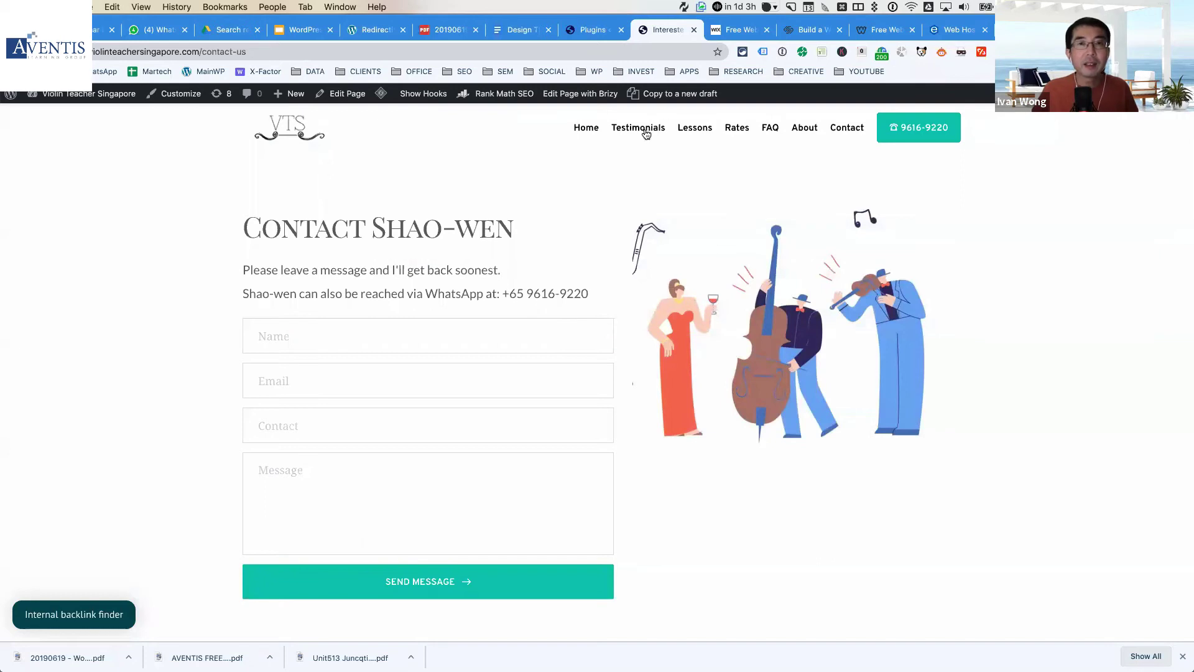
{"action": "left_click", "coordinate": [645, 130]}
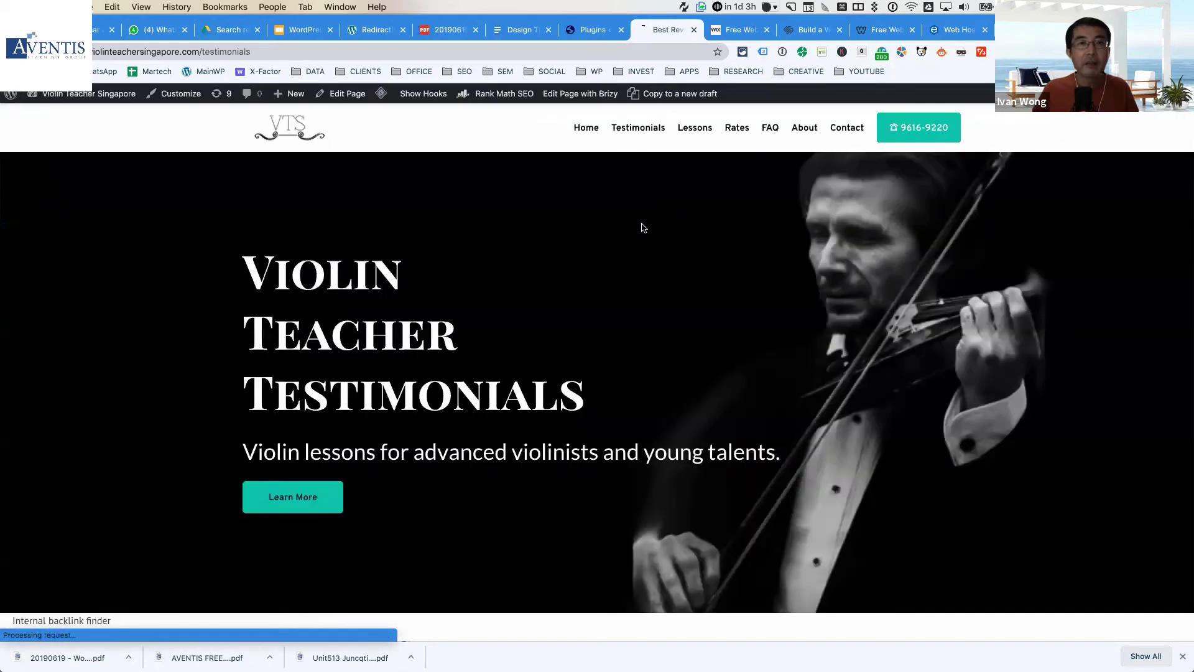
{"action": "scroll", "coordinate": [643, 229], "scroll_direction": "down", "scroll_amount": 15}
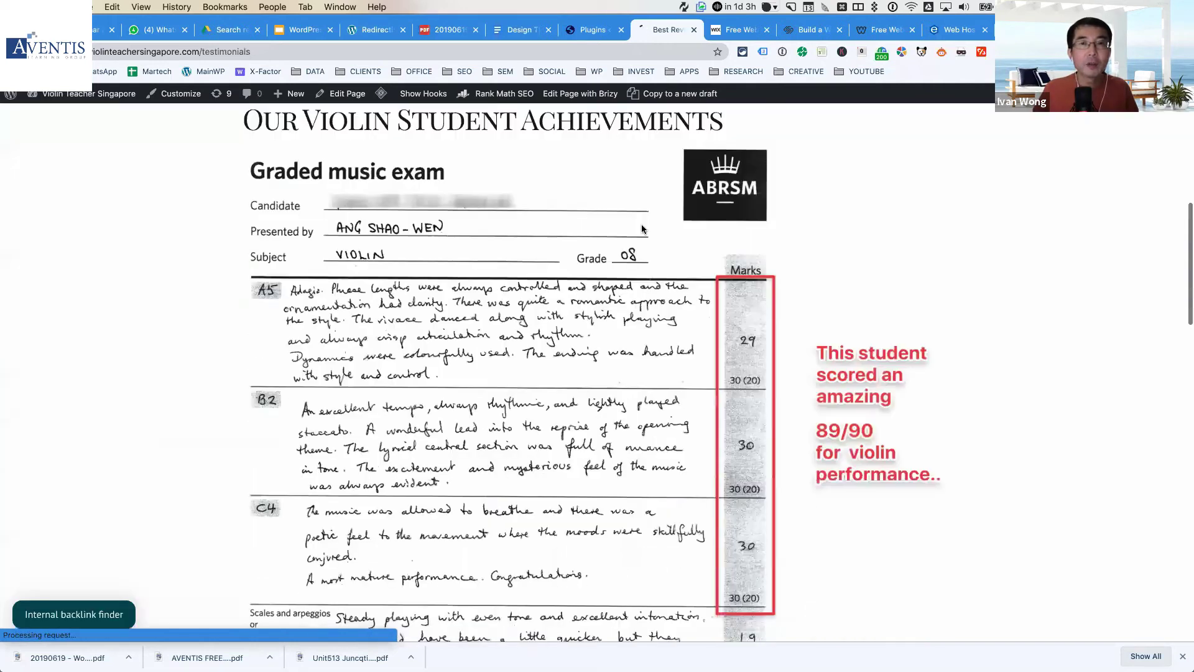
{"action": "scroll", "coordinate": [642, 229], "scroll_direction": "down", "scroll_amount": 15}
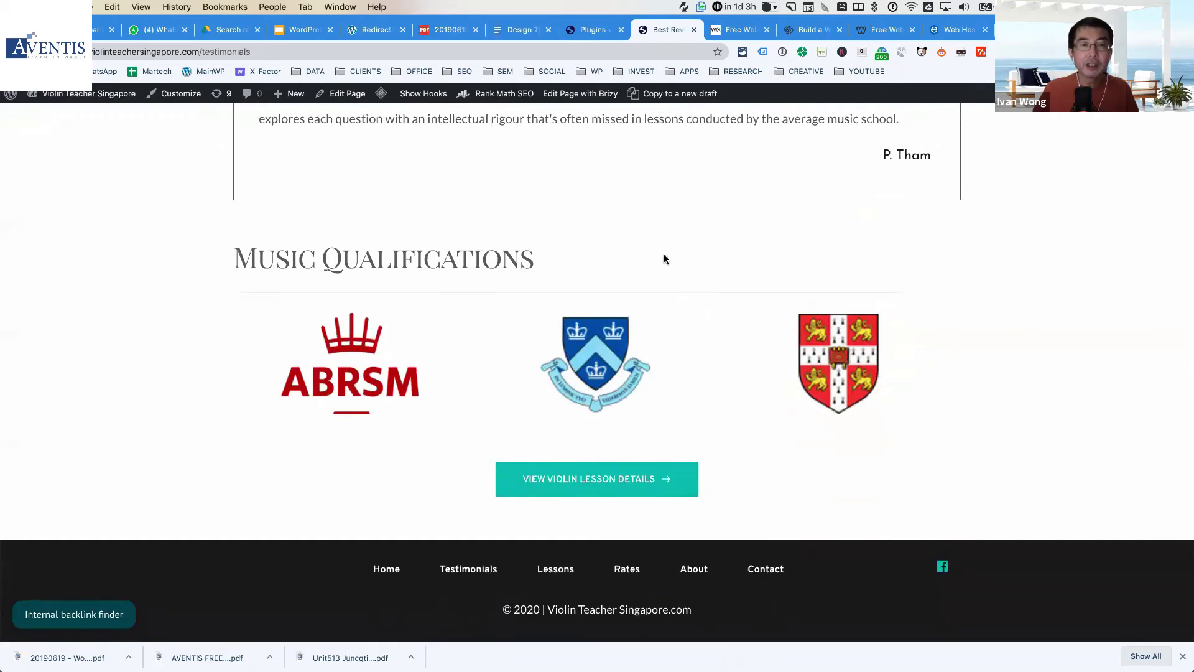
Switch back to the course PDF and move on to the "Create pages (w/o content)" slide
{"action": "key", "text": "super+Tab"}
{"action": "left_click", "coordinate": [264, 319]}
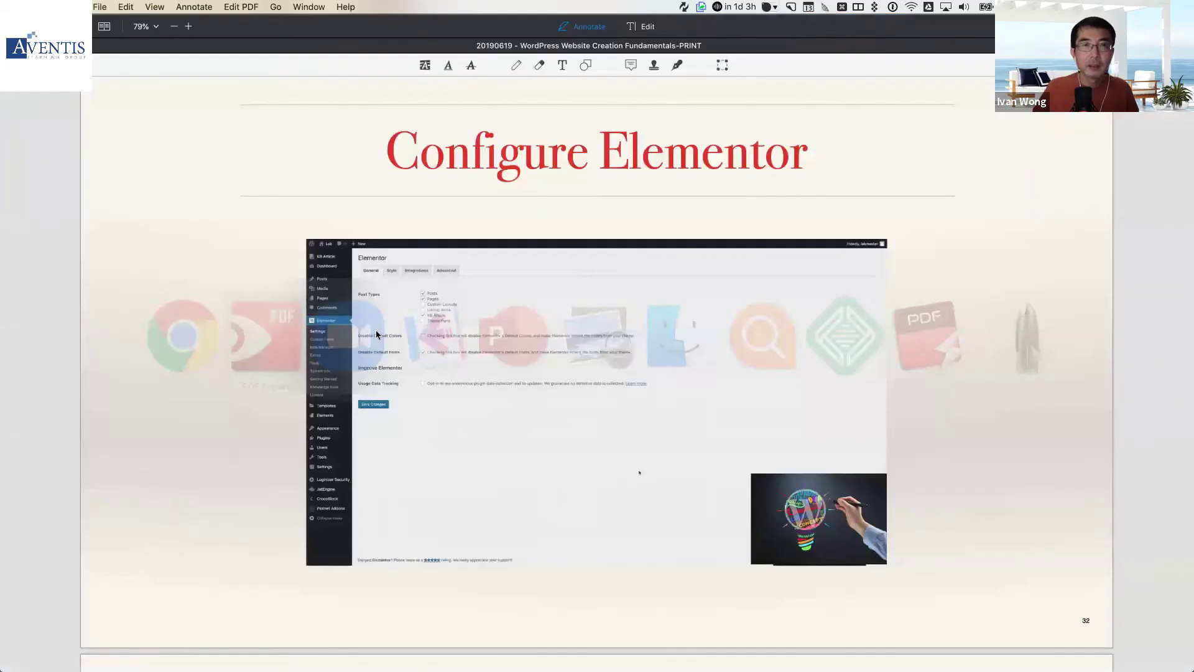
{"action": "scroll", "coordinate": [377, 334], "scroll_direction": "down", "scroll_amount": 2}
{"action": "scroll", "coordinate": [376, 334], "scroll_direction": "down", "scroll_amount": 10}
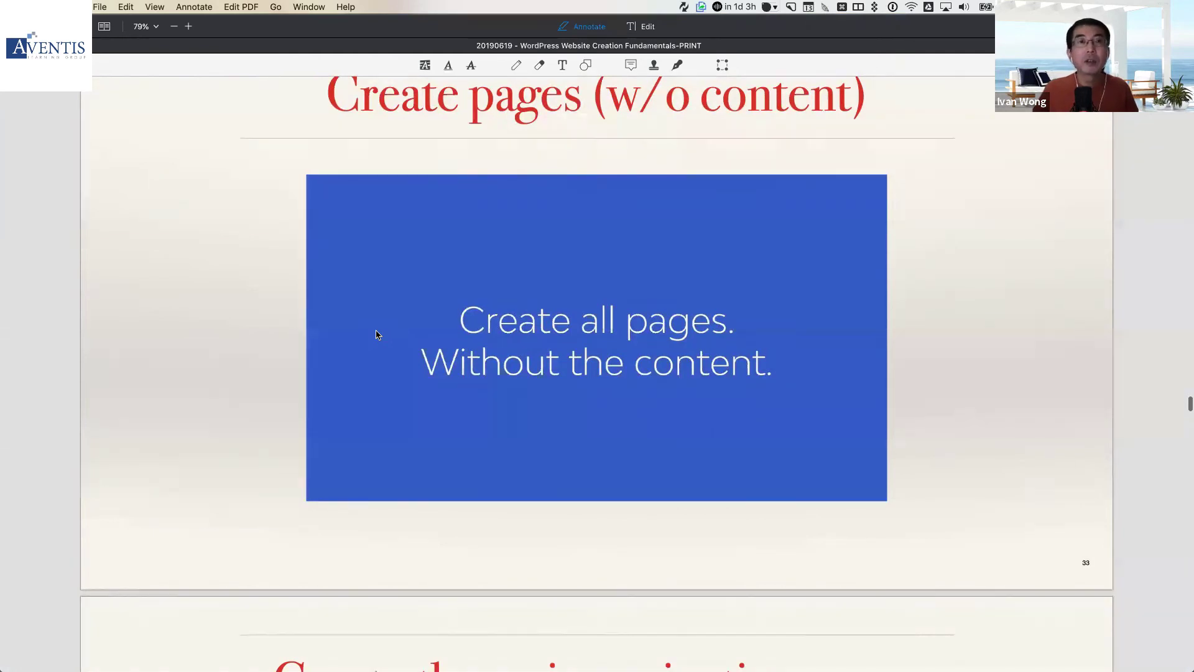
{"action": "scroll", "coordinate": [376, 335], "scroll_direction": "up", "scroll_amount": 2}
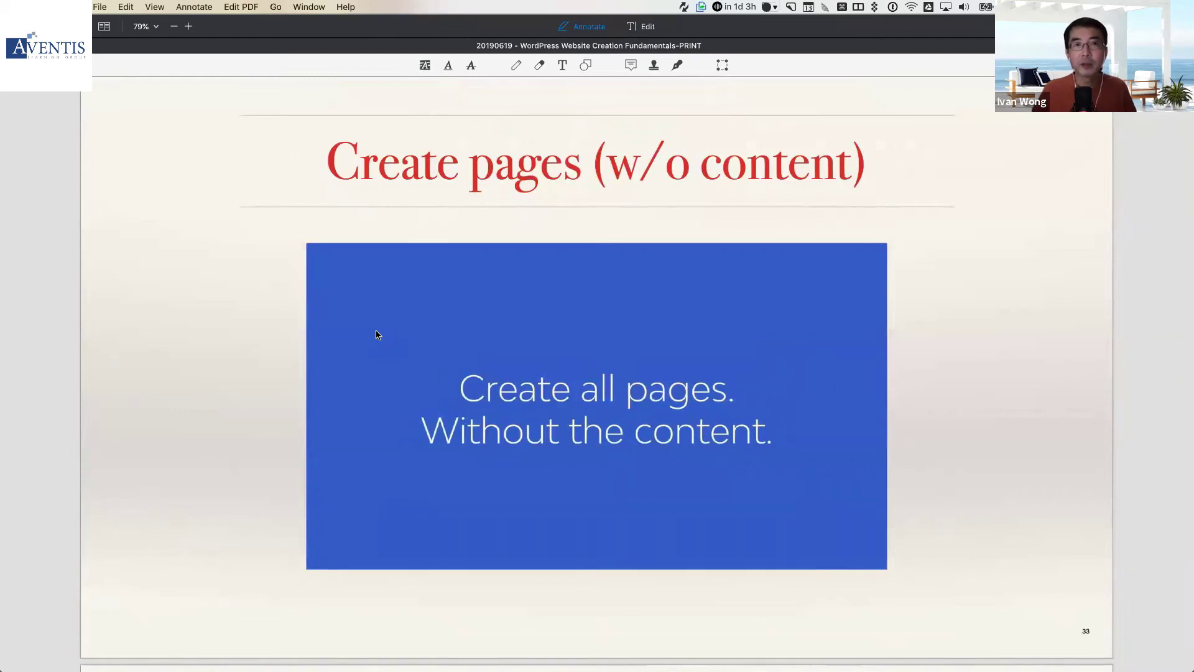
{"action": "scroll", "coordinate": [376, 335], "scroll_direction": "down", "scroll_amount": 15}
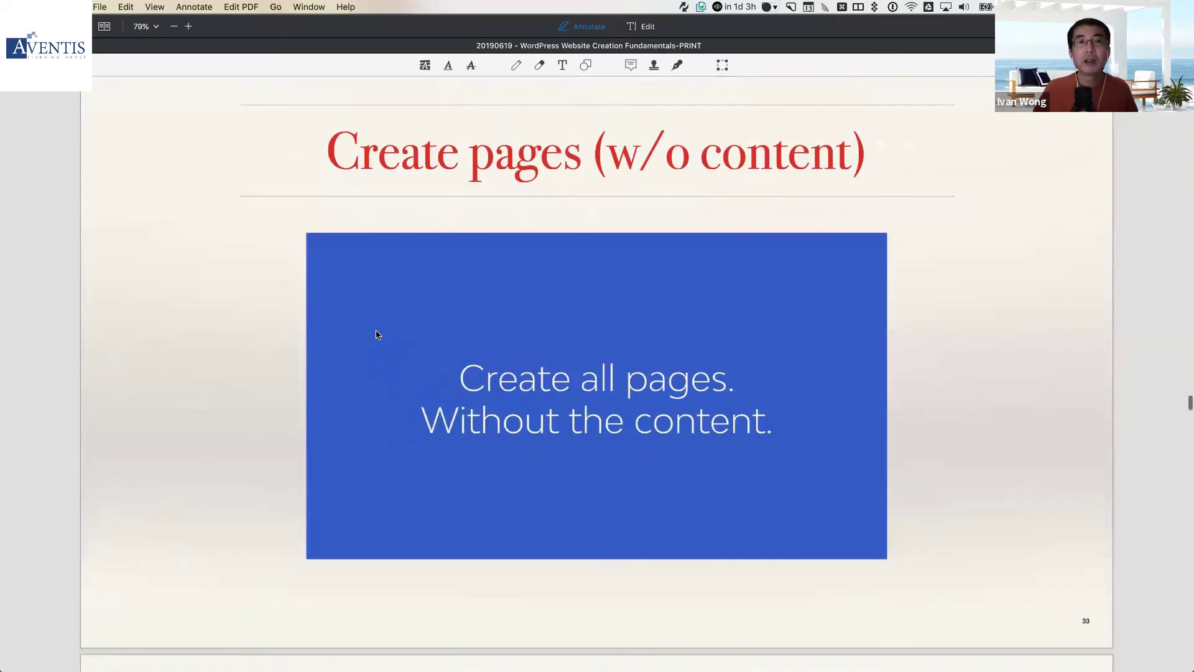
Move on to the "Create the main navigation menu" slide, switch to the live site in the browser and view its header menu
{"action": "scroll", "coordinate": [376, 335], "scroll_direction": "down", "scroll_amount": 1}
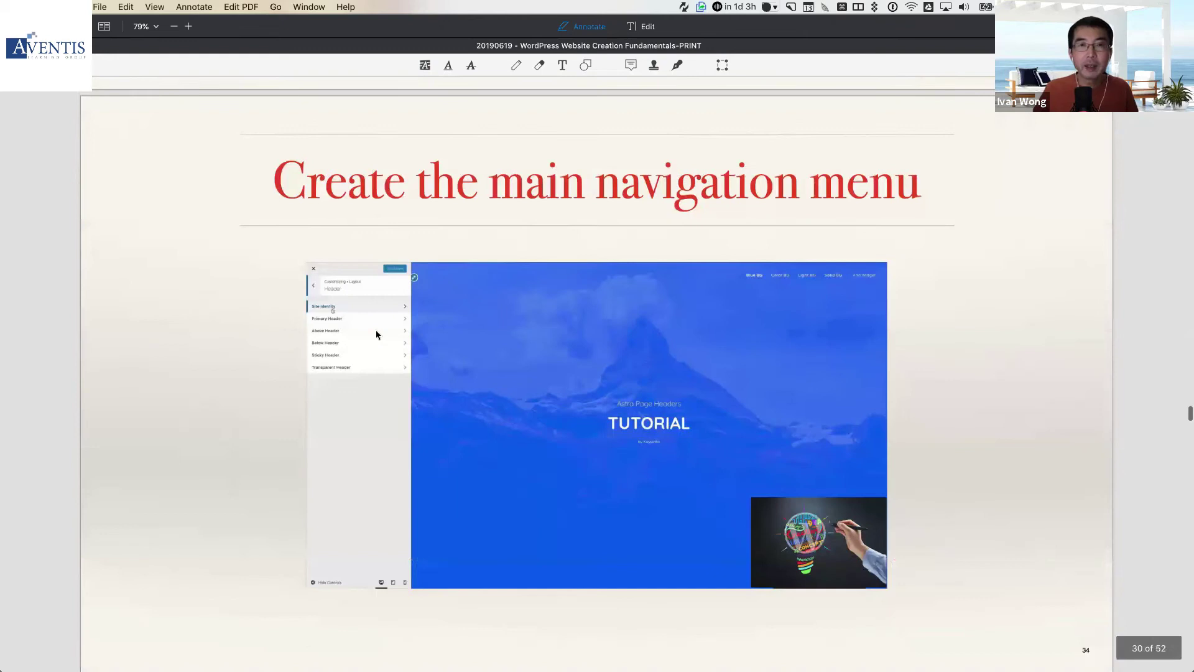
{"action": "key", "text": "super+Tab"}
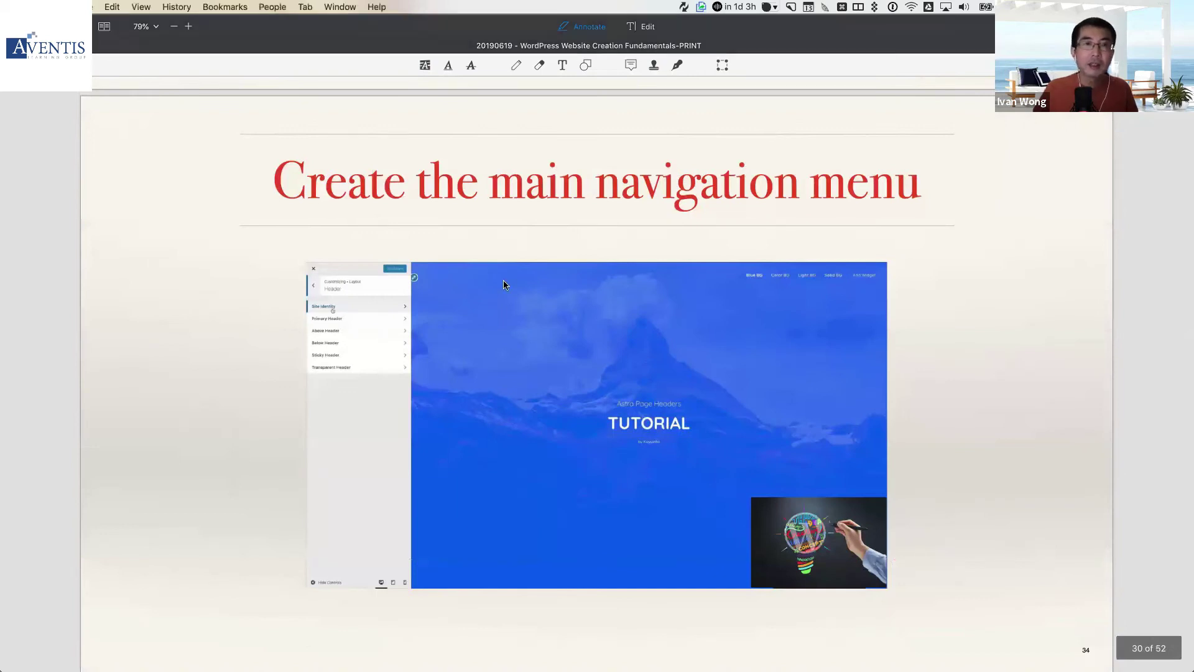
{"action": "scroll", "coordinate": [502, 280], "scroll_direction": "up", "scroll_amount": 15}
{"action": "scroll", "coordinate": [589, 153], "scroll_direction": "up", "scroll_amount": 2}
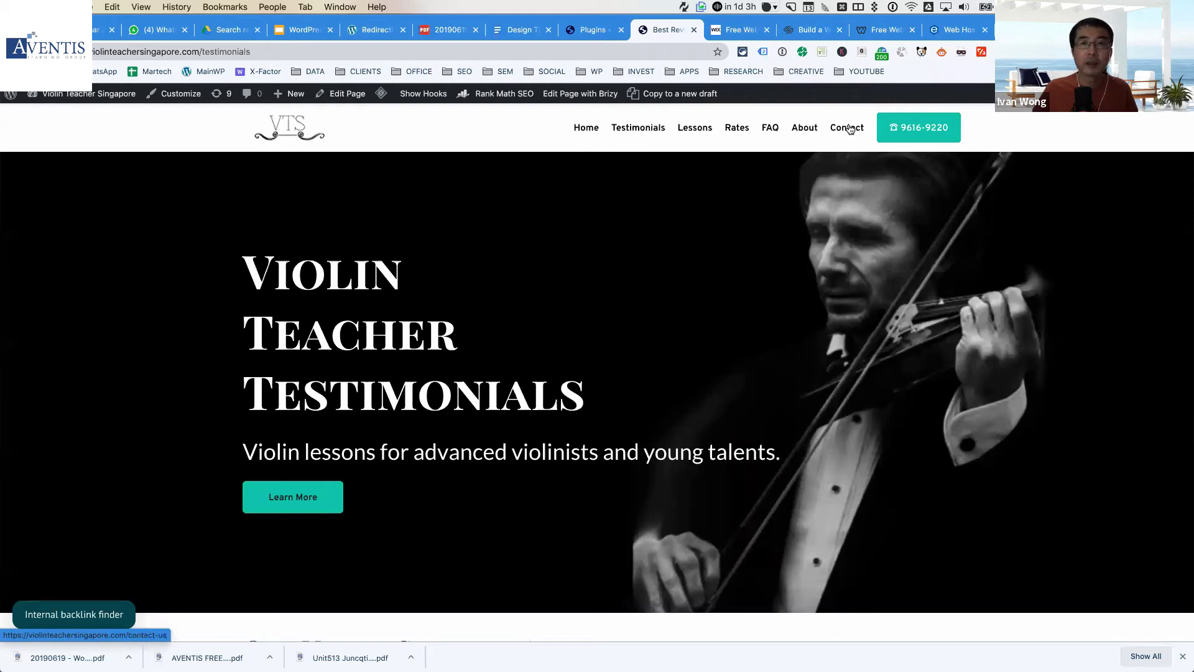
Return to the course PDF and go through the master design and inner pages slides to "Test the design in all screen sizes"
{"action": "key", "text": "super+Tab"}
{"action": "scroll", "coordinate": [749, 307], "scroll_direction": "down", "scroll_amount": 10}
{"action": "scroll", "coordinate": [749, 309], "scroll_direction": "down", "scroll_amount": 15}
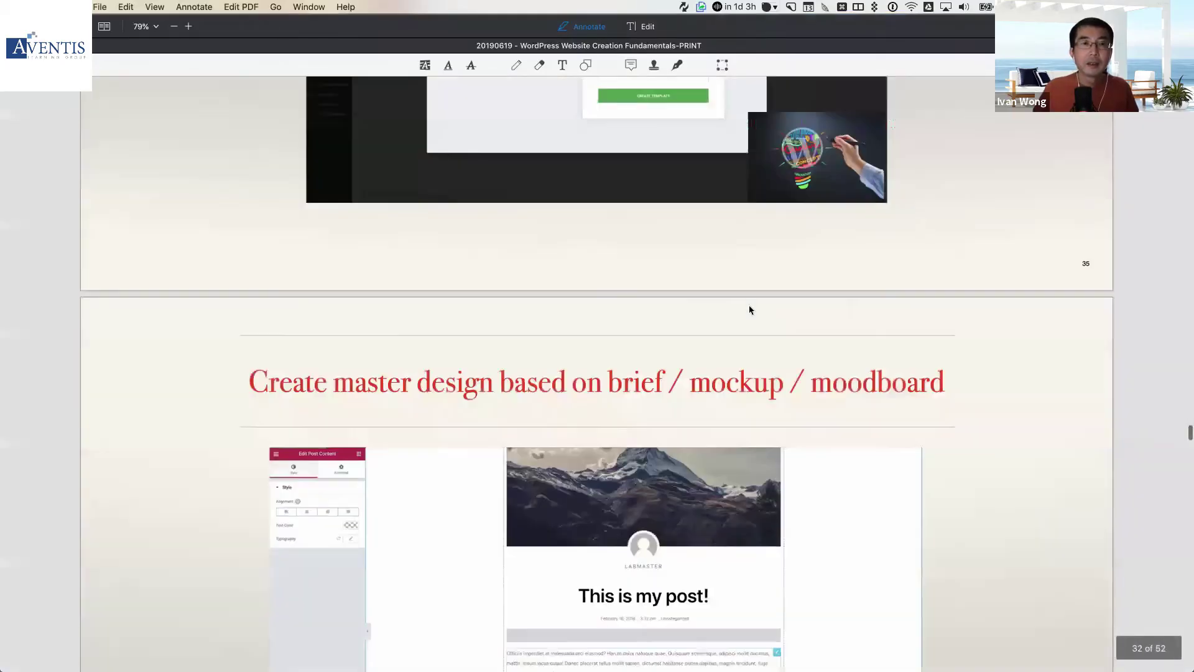
{"action": "scroll", "coordinate": [748, 309], "scroll_direction": "down", "scroll_amount": 12}
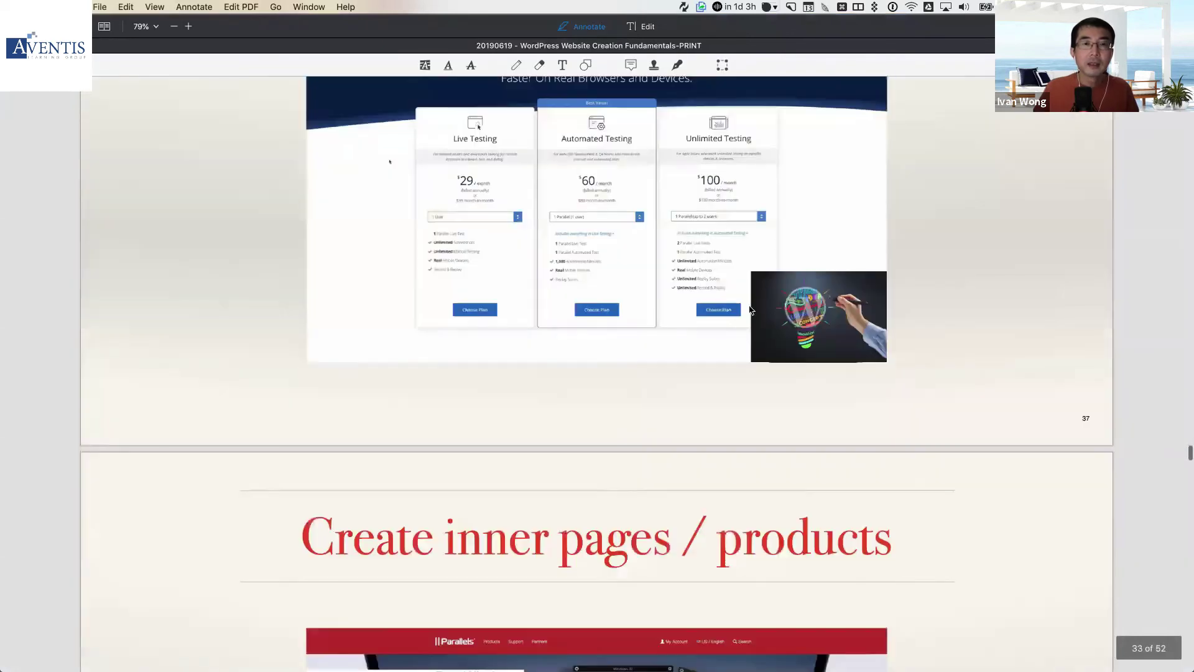
{"action": "scroll", "coordinate": [541, 300], "scroll_direction": "down", "scroll_amount": 3}
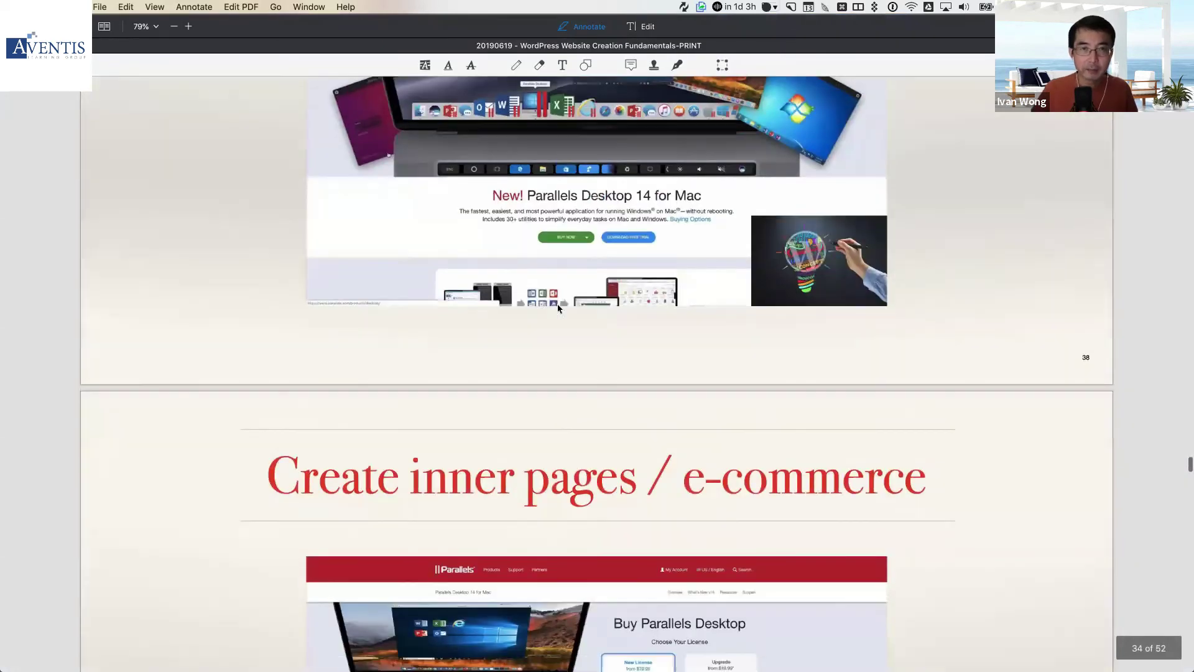
{"action": "scroll", "coordinate": [558, 304], "scroll_direction": "up", "scroll_amount": 15}
{"action": "scroll", "coordinate": [557, 307], "scroll_direction": "down", "scroll_amount": 10}
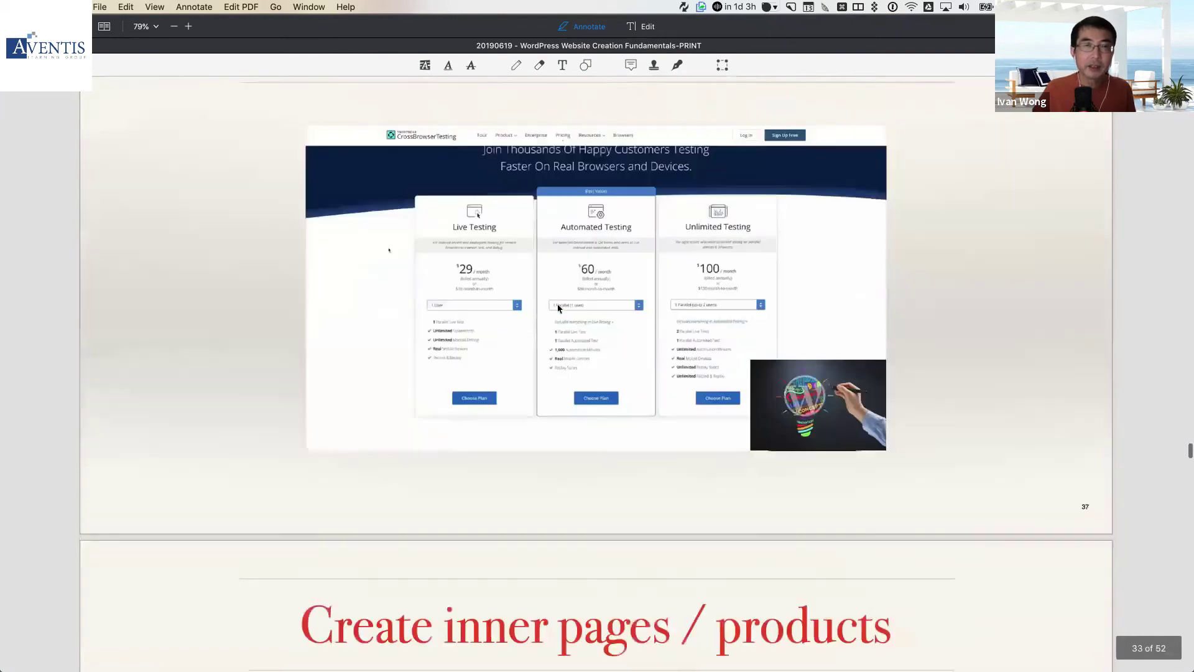
{"action": "scroll", "coordinate": [558, 307], "scroll_direction": "down", "scroll_amount": 10}
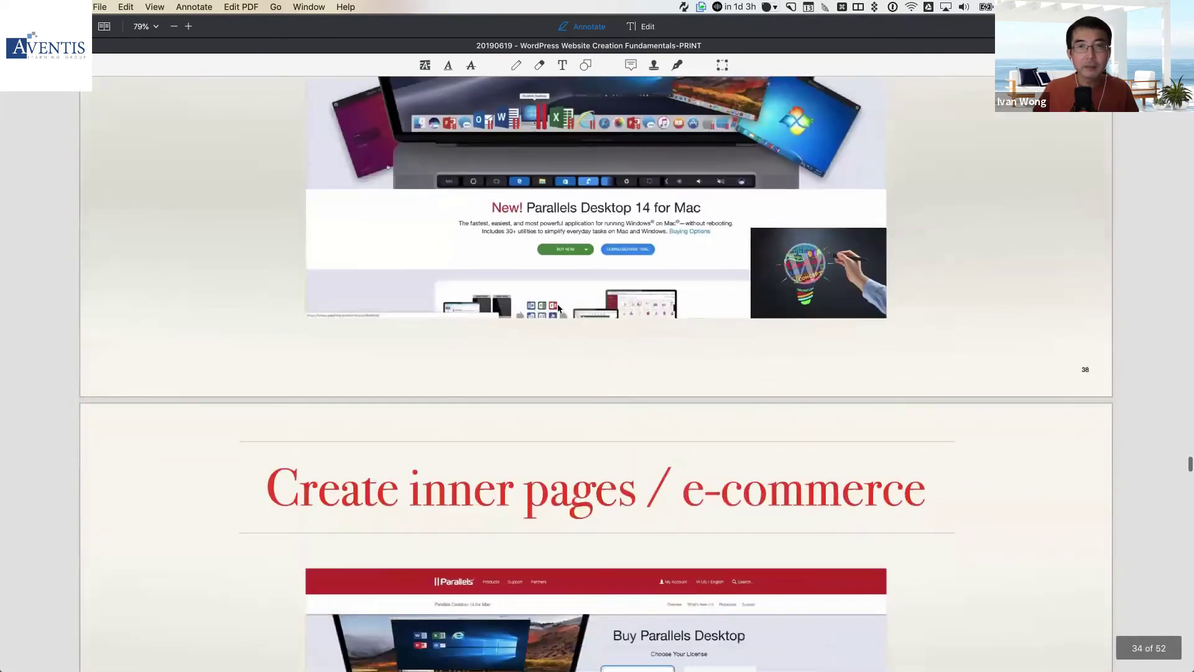
{"action": "scroll", "coordinate": [557, 308], "scroll_direction": "down", "scroll_amount": 12}
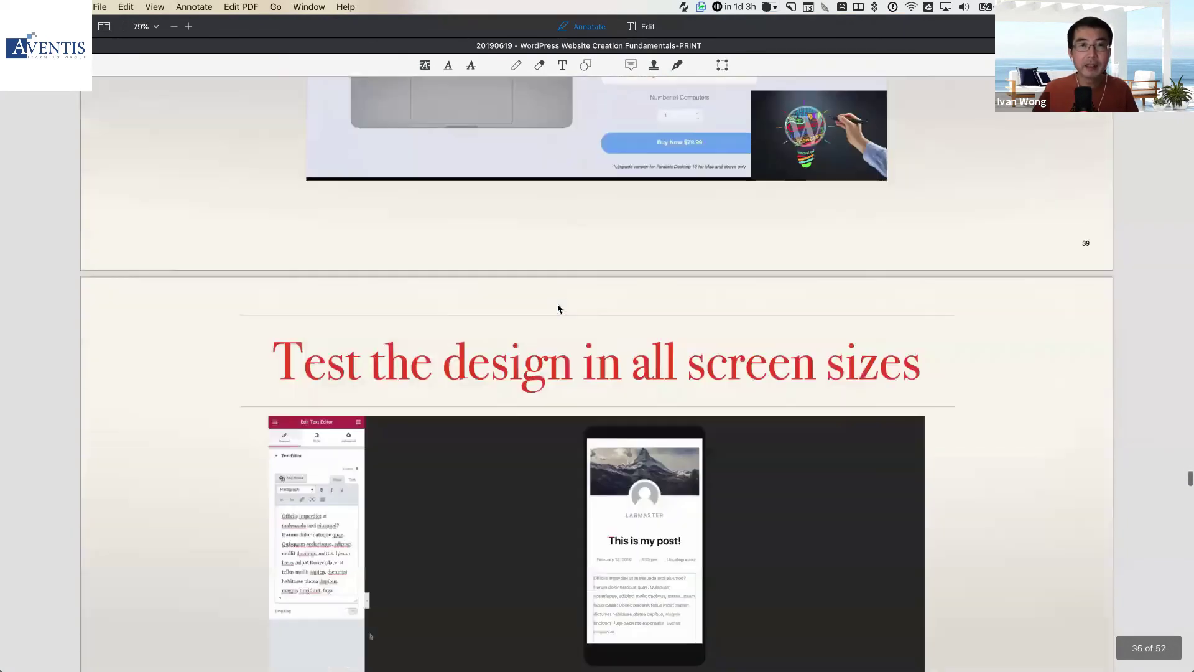
{"action": "scroll", "coordinate": [558, 308], "scroll_direction": "up", "scroll_amount": 5}
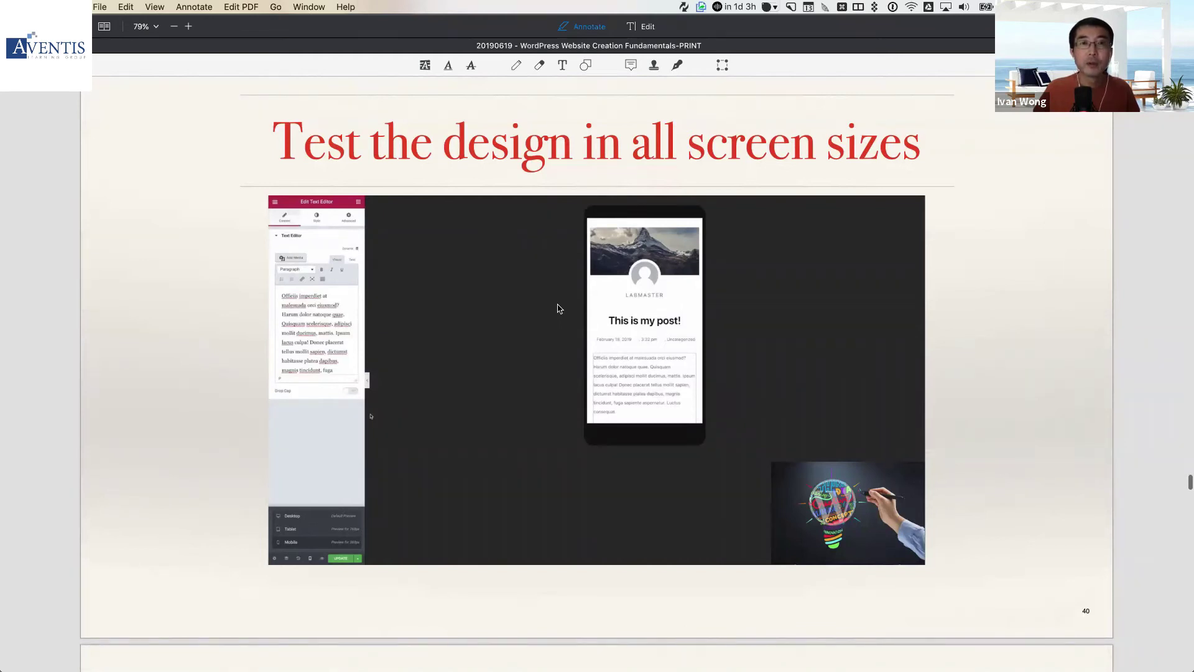
Preview the first "Transfer to live site" slide and go back to "Optimize for desktop / tablet / mobile"
{"action": "scroll", "coordinate": [558, 309], "scroll_direction": "down", "scroll_amount": 10}
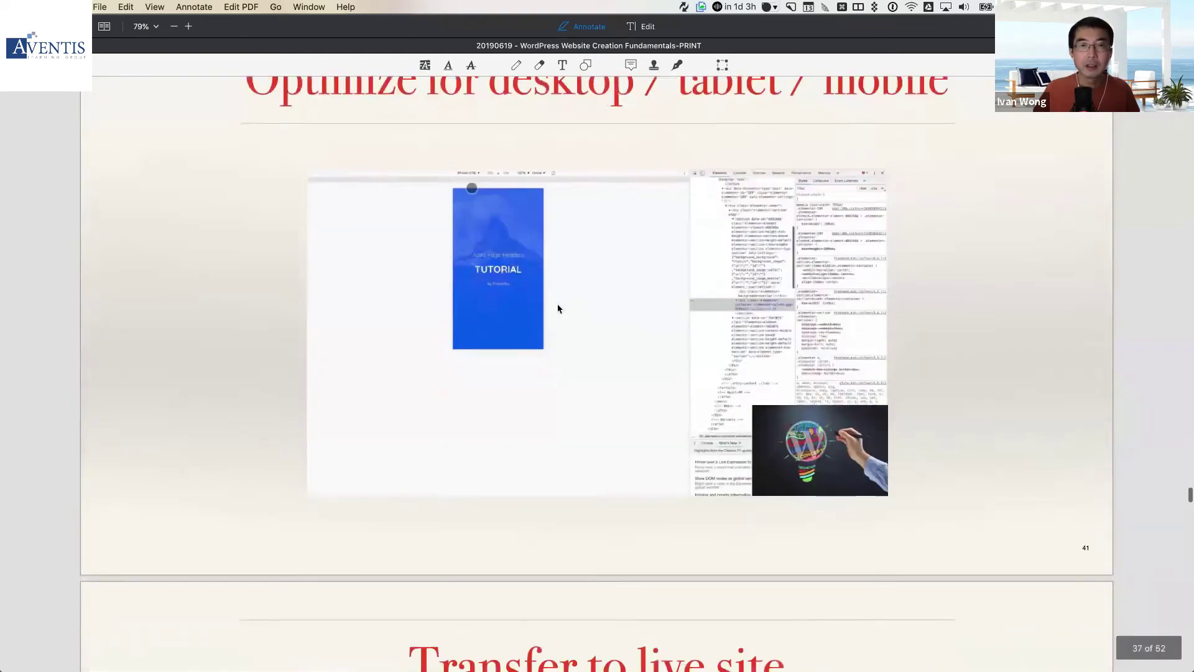
{"action": "scroll", "coordinate": [558, 308], "scroll_direction": "down", "scroll_amount": 6}
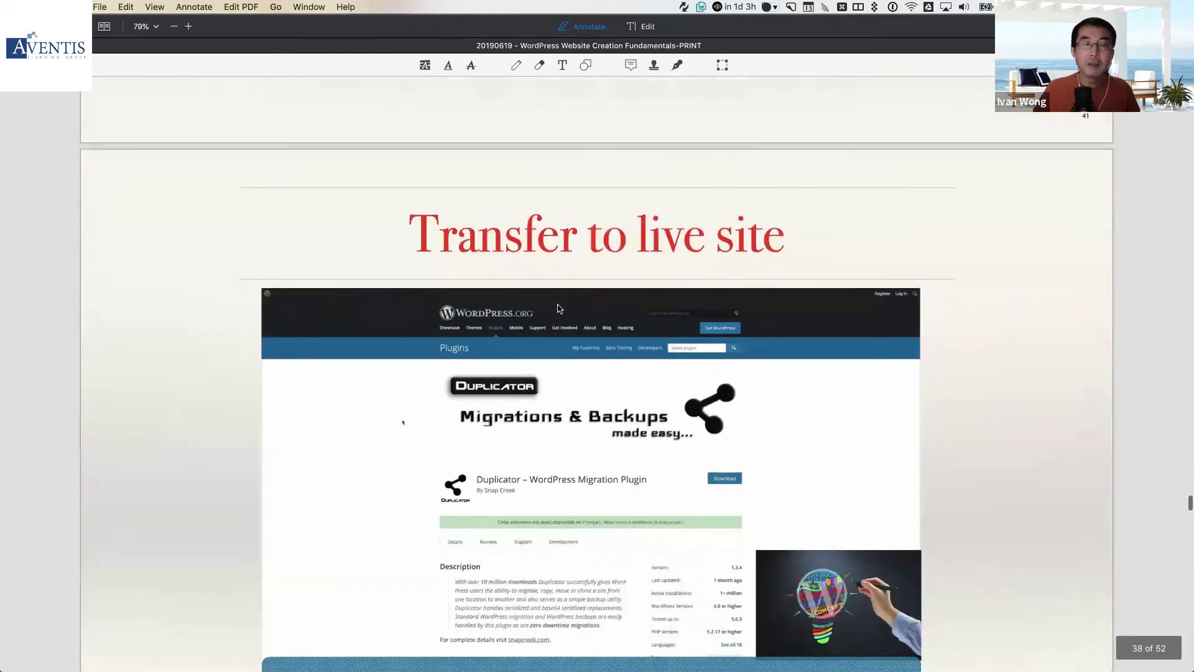
{"action": "scroll", "coordinate": [558, 308], "scroll_direction": "up", "scroll_amount": 8}
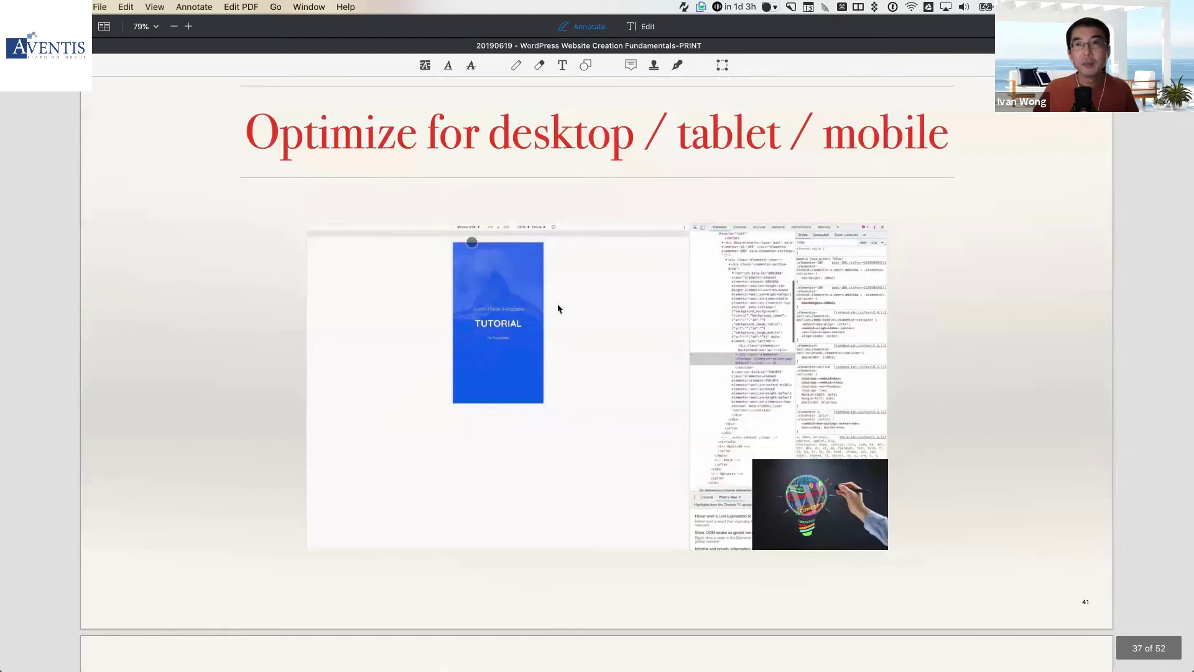
Switch to the live site and narrow the browser window to tablet width and on to phone width to view the responsive layout
{"action": "key", "text": "super+Tab"}
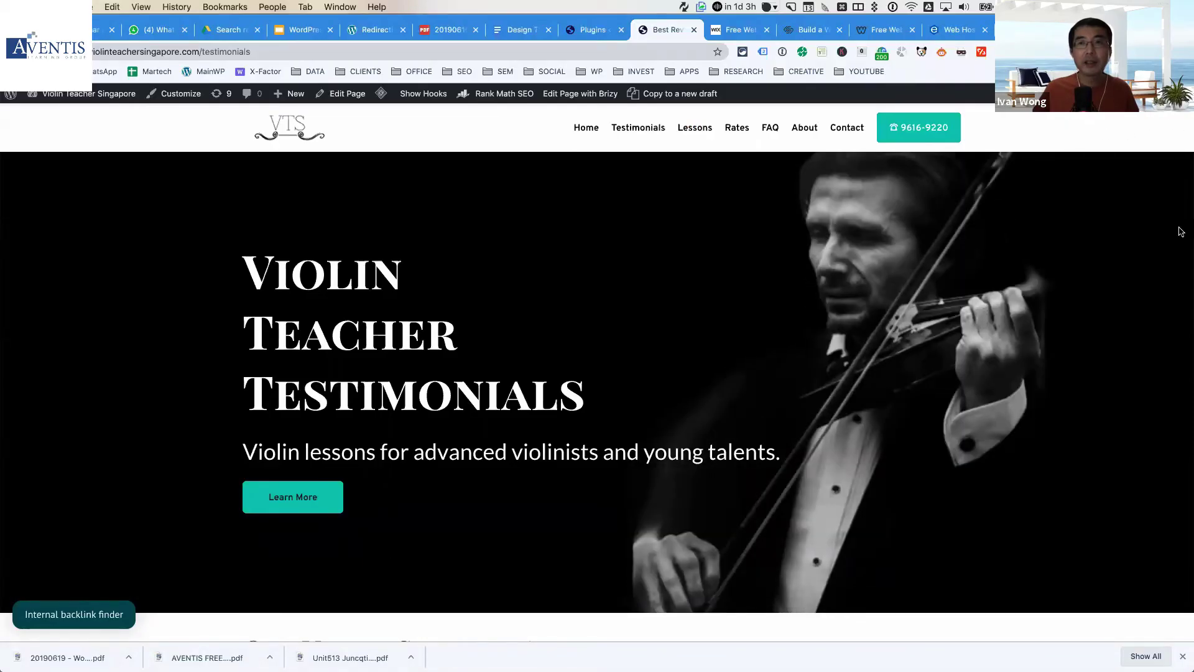
{"action": "key", "text": "super+Tab"}
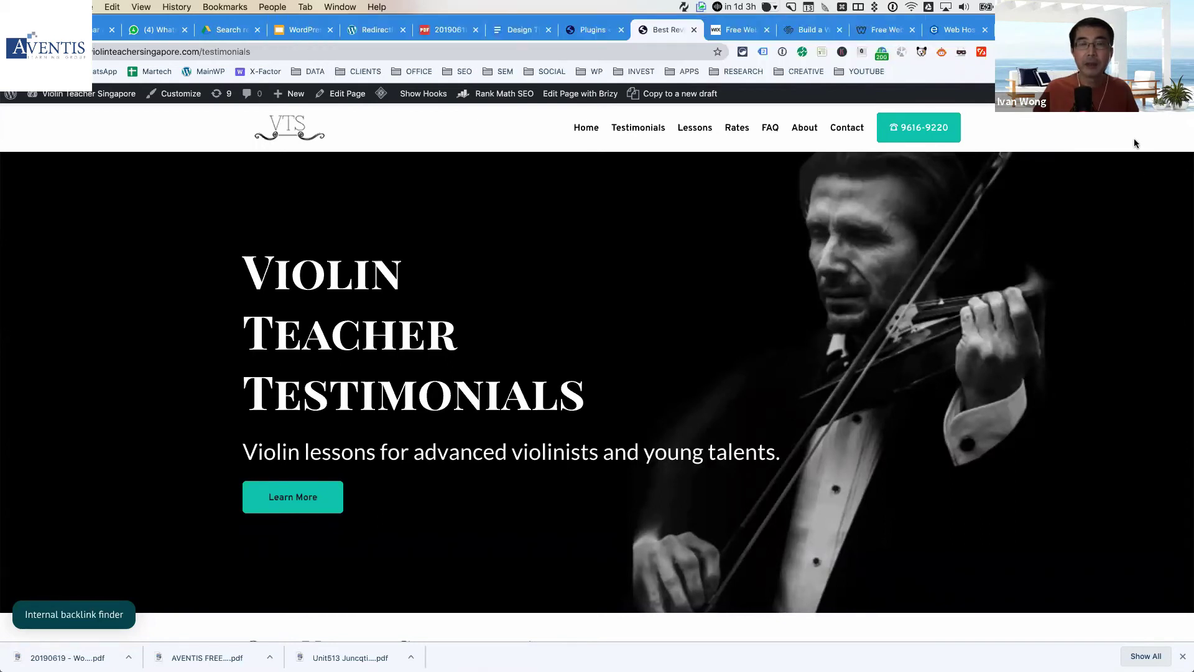
{"action": "left_click_drag", "start_coordinate": [1185, 138], "coordinate": [552, 163]}
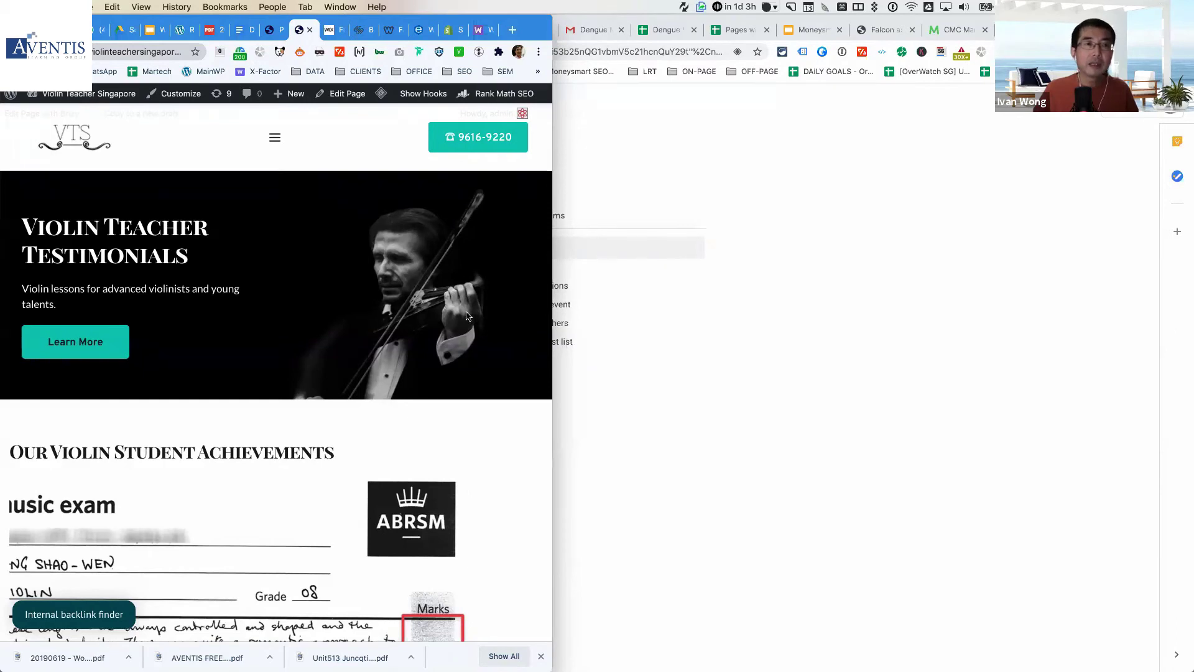
{"action": "left_click_drag", "start_coordinate": [551, 308], "coordinate": [36, 299]}
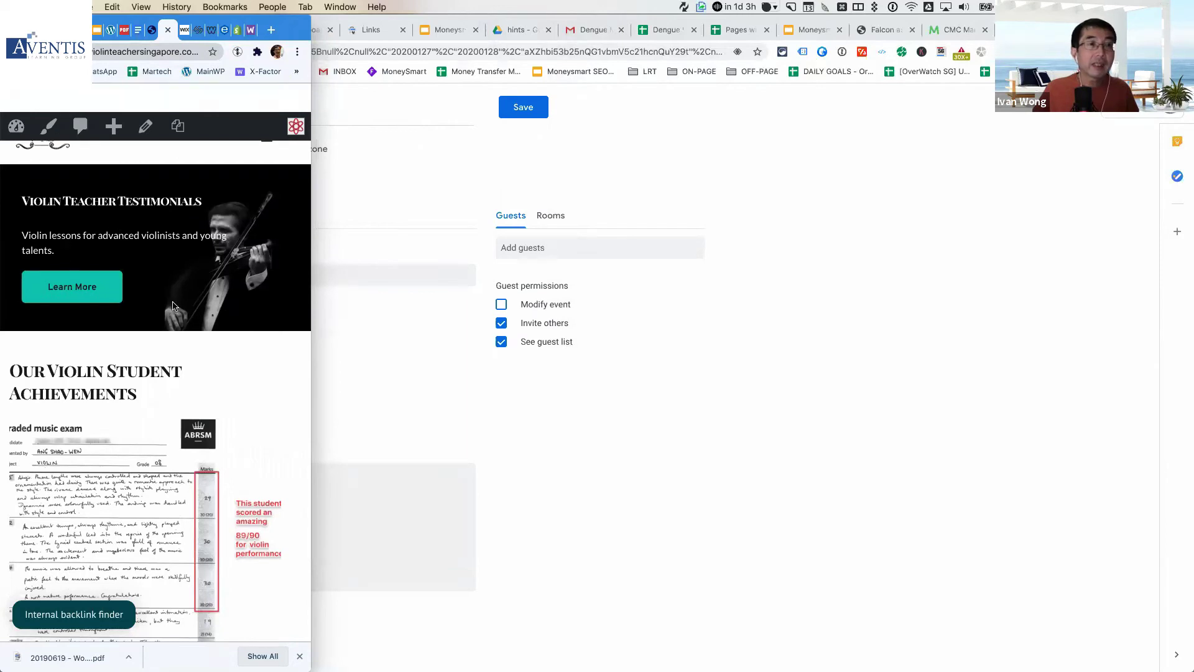
Read through the phone-width Testimonials page down to its footer and restore the browser window to full width
{"action": "scroll", "coordinate": [179, 316], "scroll_direction": "down", "scroll_amount": 6}
{"action": "scroll", "coordinate": [179, 316], "scroll_direction": "down", "scroll_amount": 12}
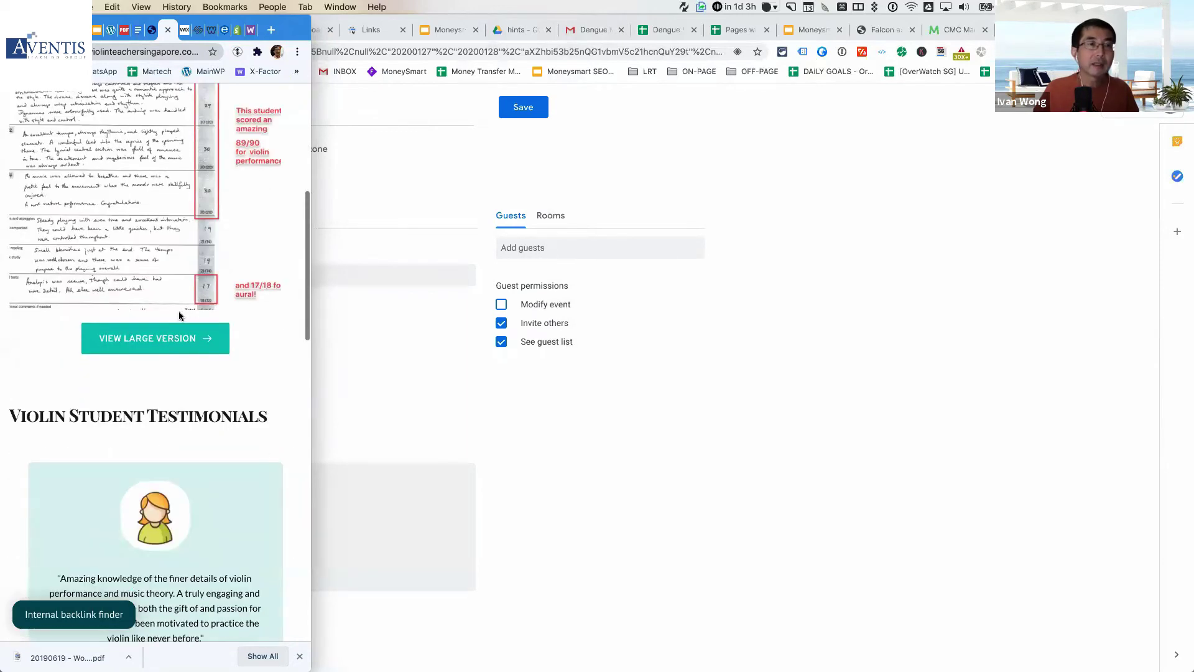
{"action": "scroll", "coordinate": [179, 316], "scroll_direction": "down", "scroll_amount": 4}
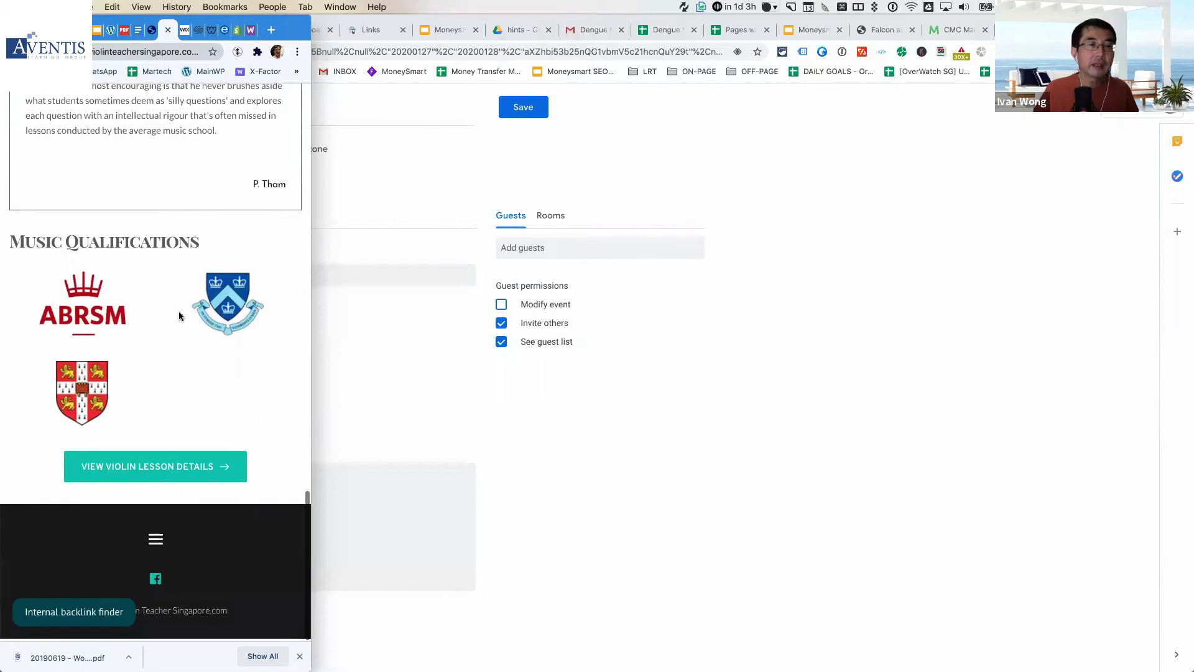
{"action": "scroll", "coordinate": [179, 316], "scroll_direction": "up", "scroll_amount": 8}
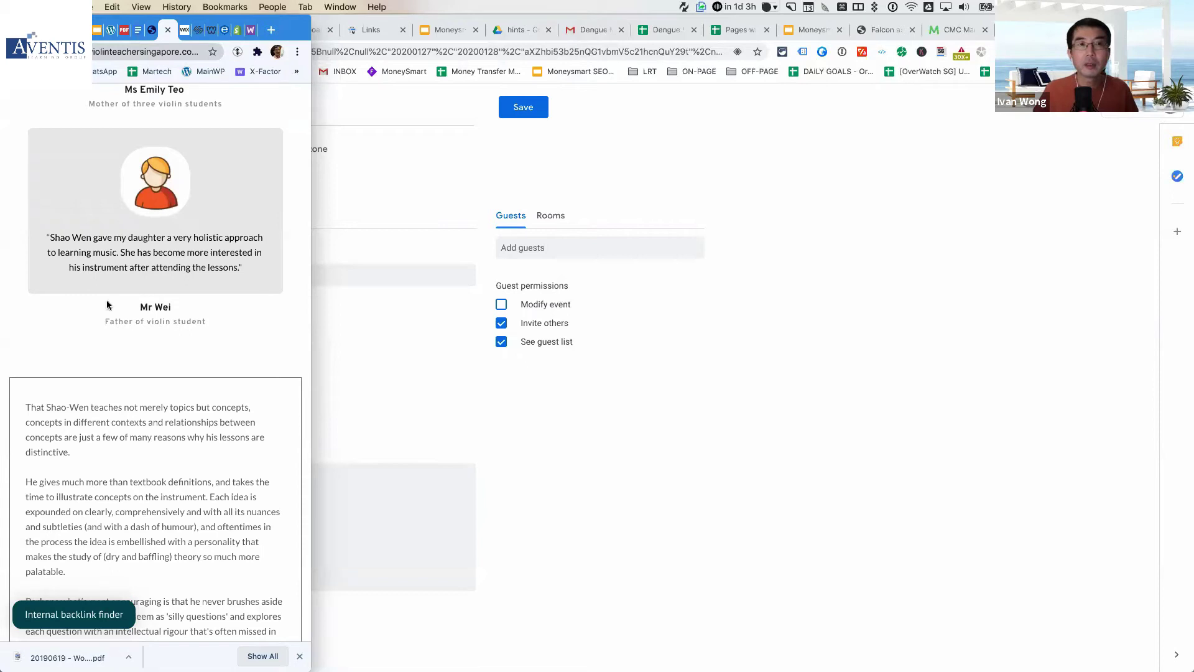
{"action": "double_click", "coordinate": [213, 20]}
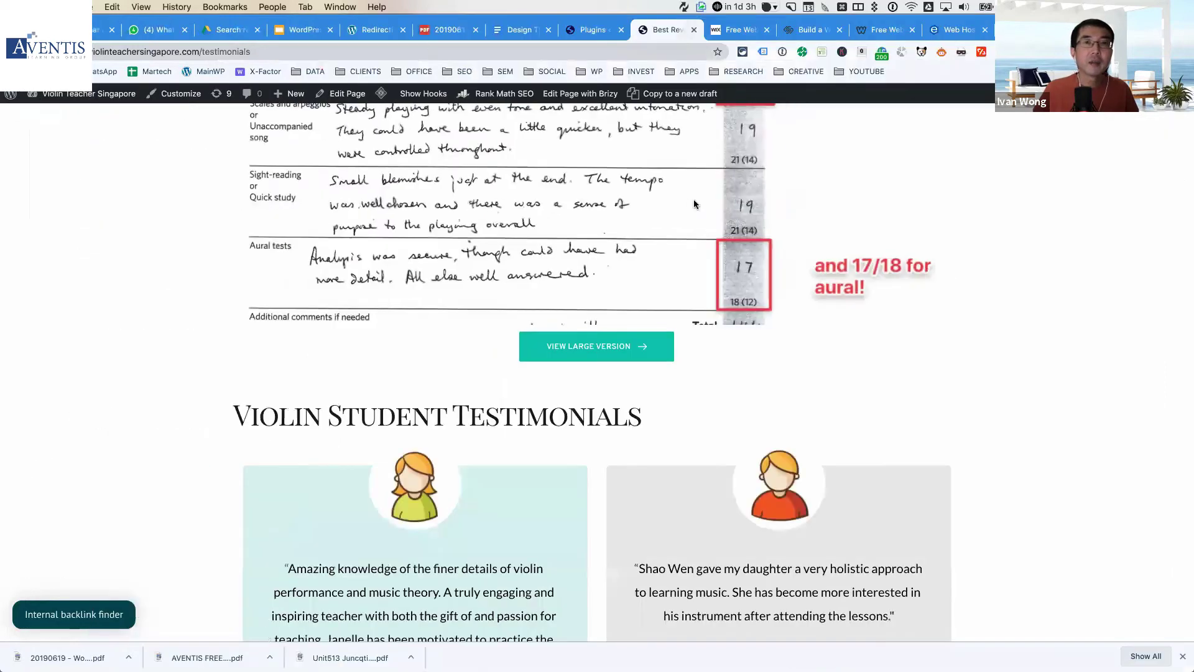
Switch back to the course PDF and go through the "Transfer to live site" slides on the Duplicator and BackupBuddy plugins
{"action": "key", "text": "super+Tab"}
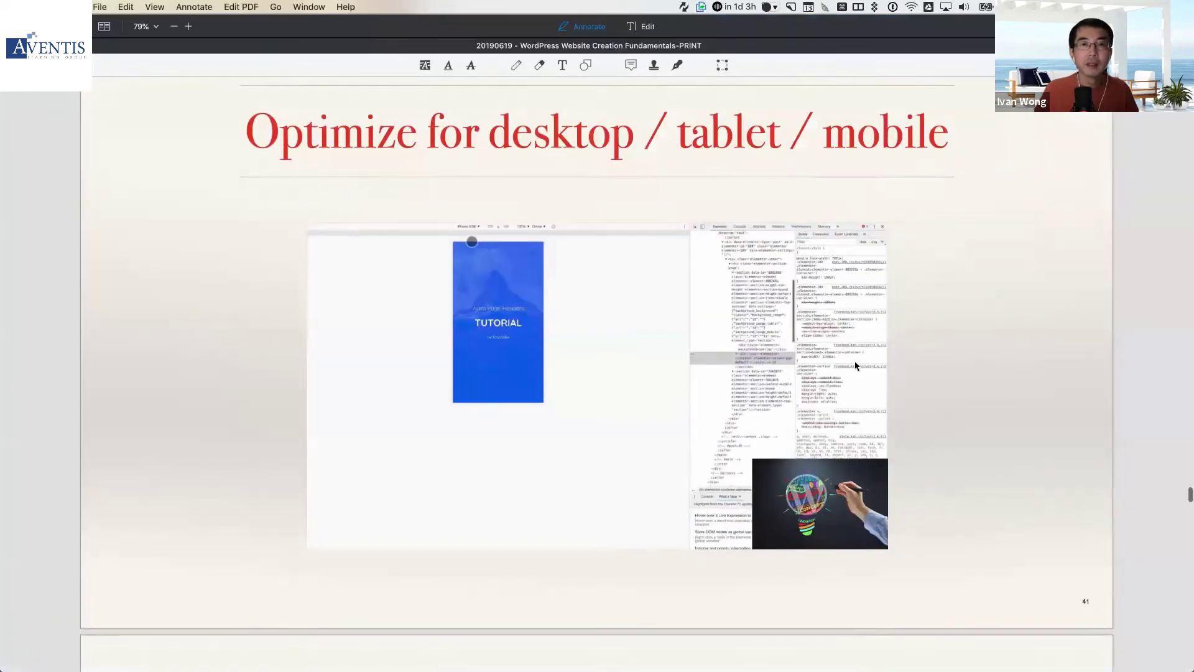
{"action": "scroll", "coordinate": [854, 366], "scroll_direction": "down", "scroll_amount": 10}
{"action": "scroll", "coordinate": [855, 366], "scroll_direction": "down", "scroll_amount": 6}
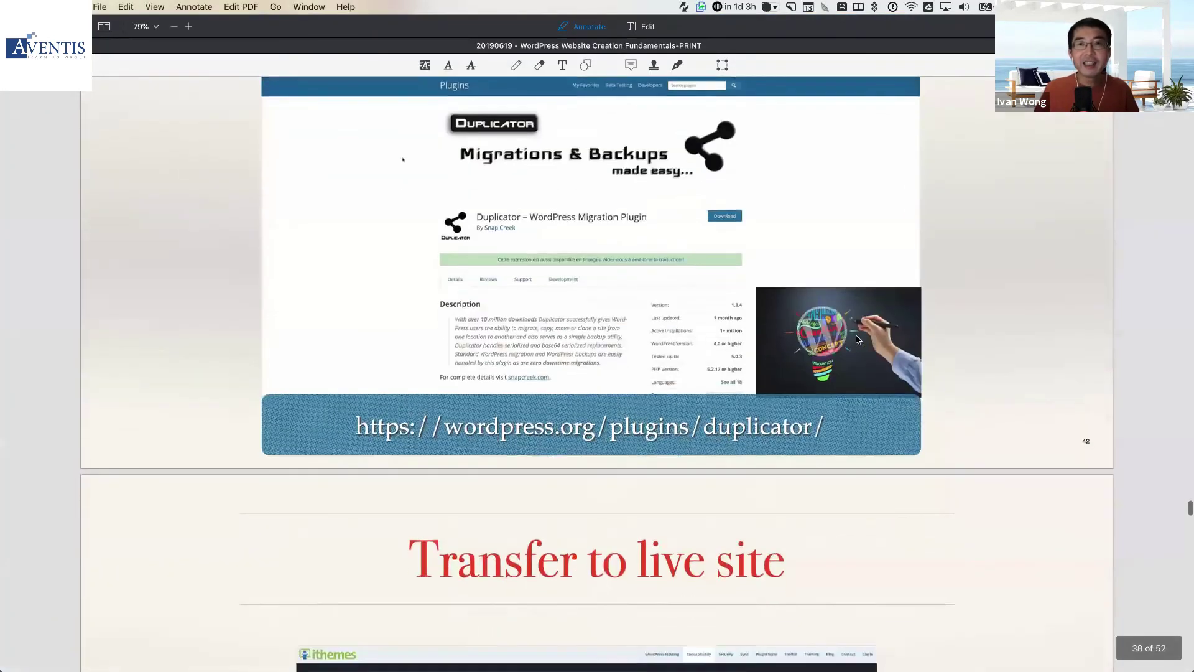
{"action": "scroll", "coordinate": [857, 339], "scroll_direction": "up", "scroll_amount": 2}
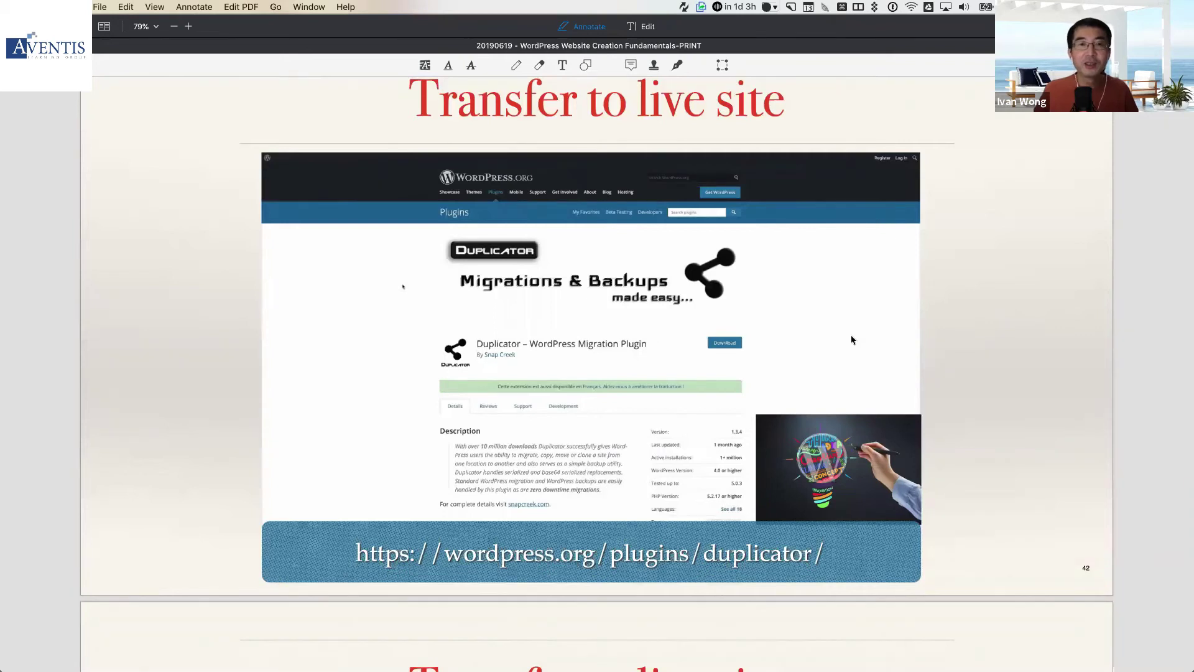
{"action": "scroll", "coordinate": [851, 339], "scroll_direction": "down", "scroll_amount": 4}
{"action": "scroll", "coordinate": [852, 340], "scroll_direction": "up", "scroll_amount": 3}
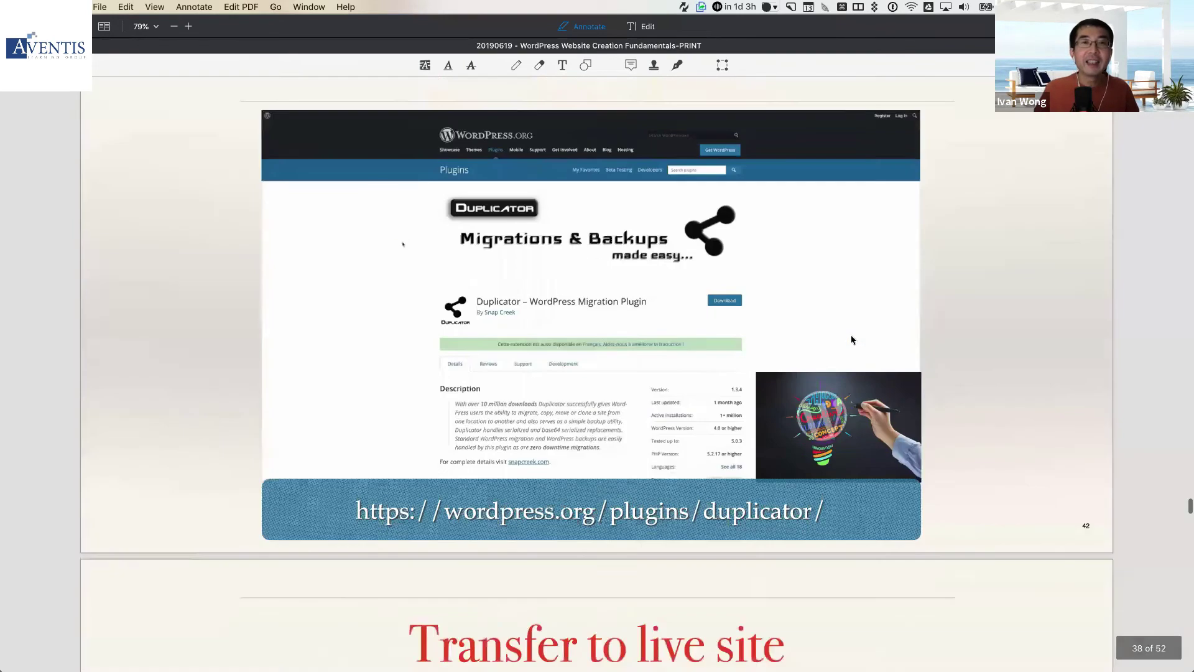
{"action": "scroll", "coordinate": [851, 339], "scroll_direction": "down", "scroll_amount": 8}
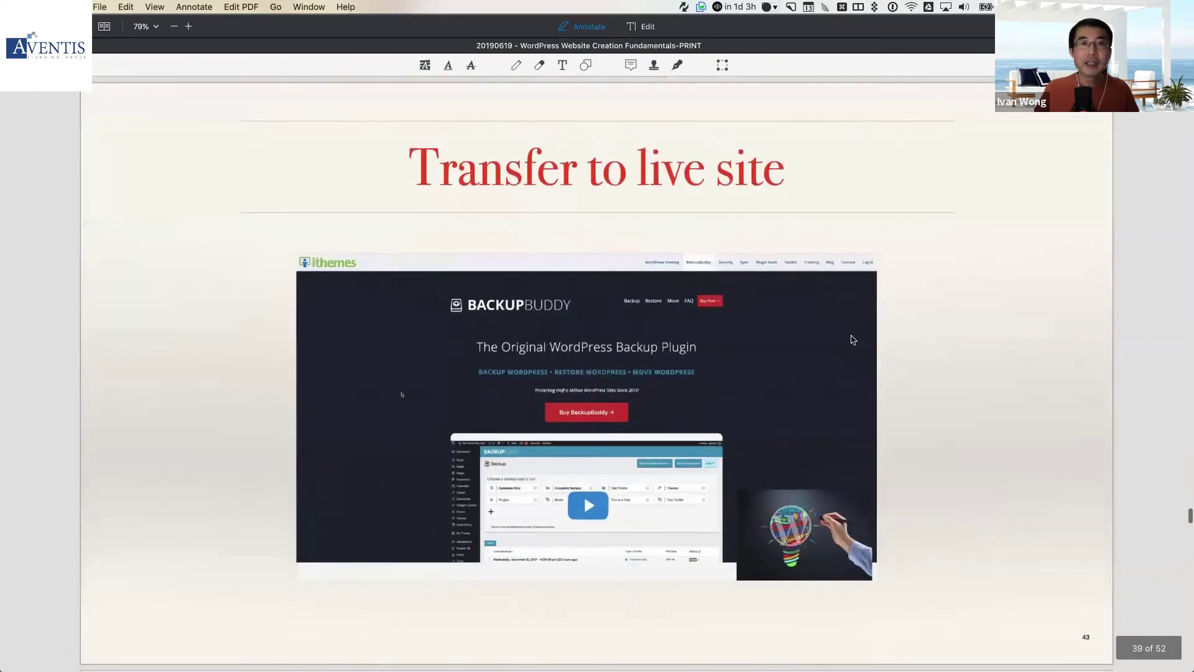
{"action": "scroll", "coordinate": [852, 339], "scroll_direction": "down", "scroll_amount": 3}
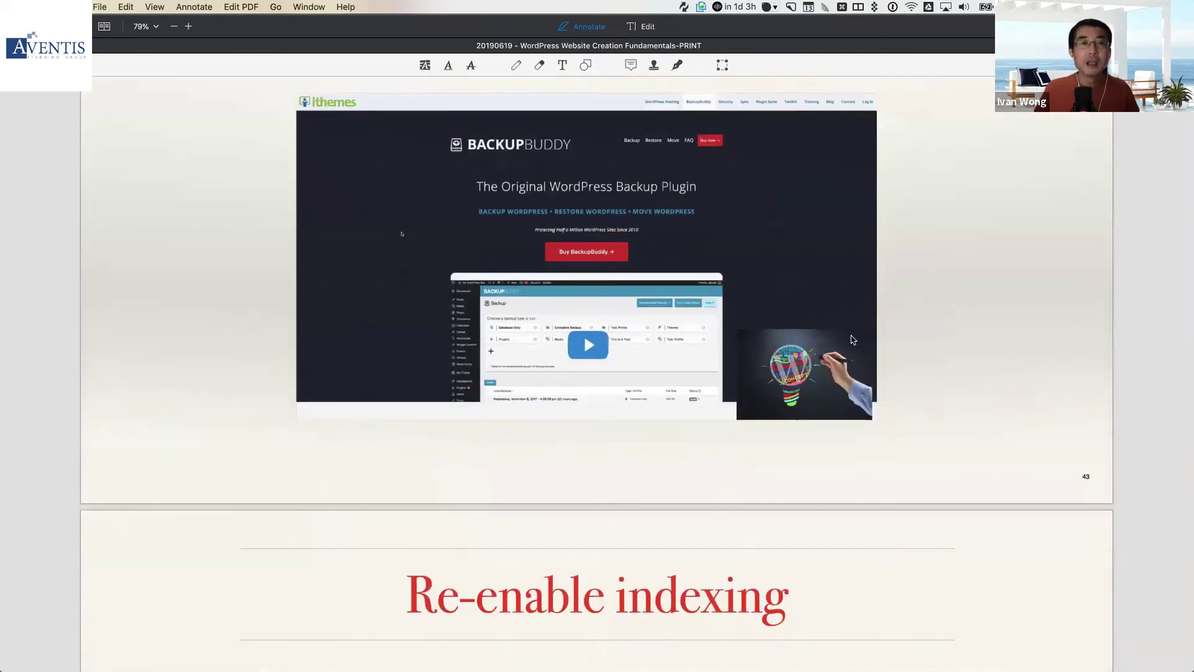
{"action": "scroll", "coordinate": [852, 339], "scroll_direction": "up", "scroll_amount": 2}
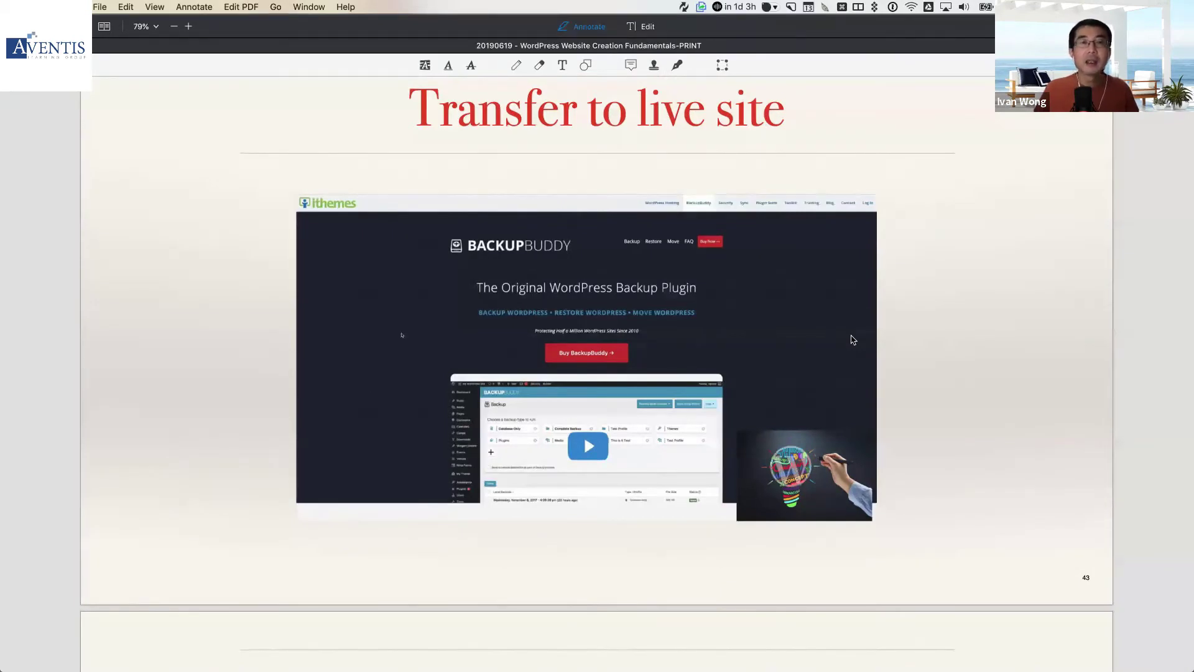
Switch to the live site in the browser and return to the top of its Testimonials page
{"action": "key", "text": "super+Tab"}
{"action": "scroll", "coordinate": [719, 354], "scroll_direction": "up", "scroll_amount": 10}
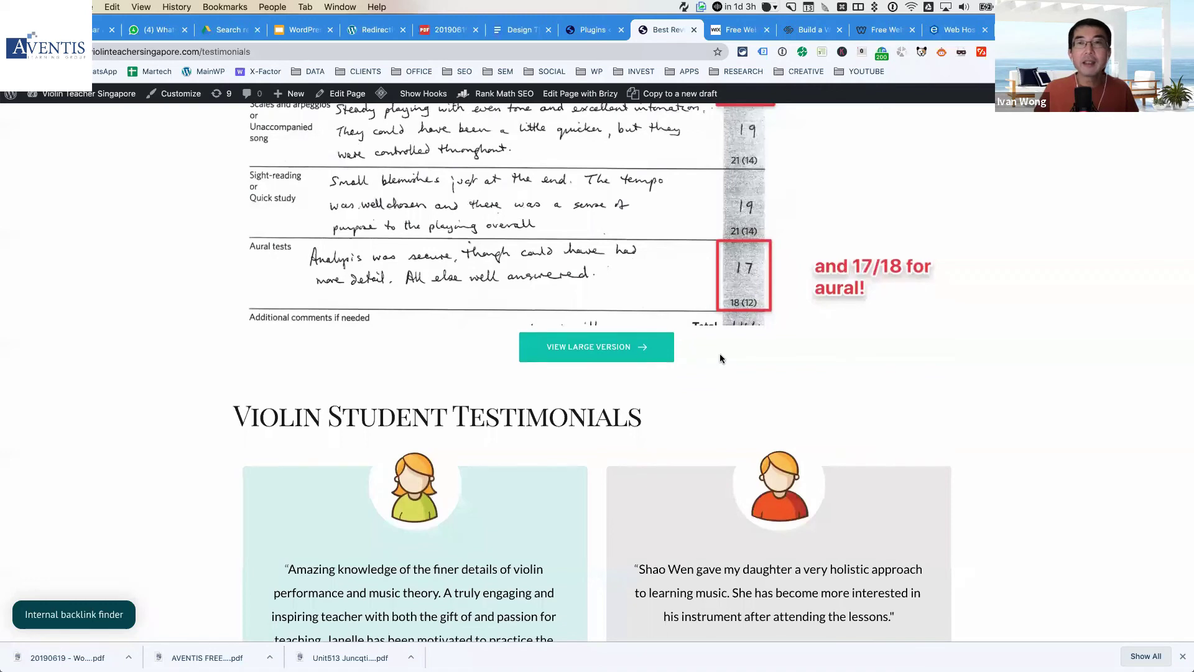
{"action": "scroll", "coordinate": [719, 354], "scroll_direction": "down", "scroll_amount": 1}
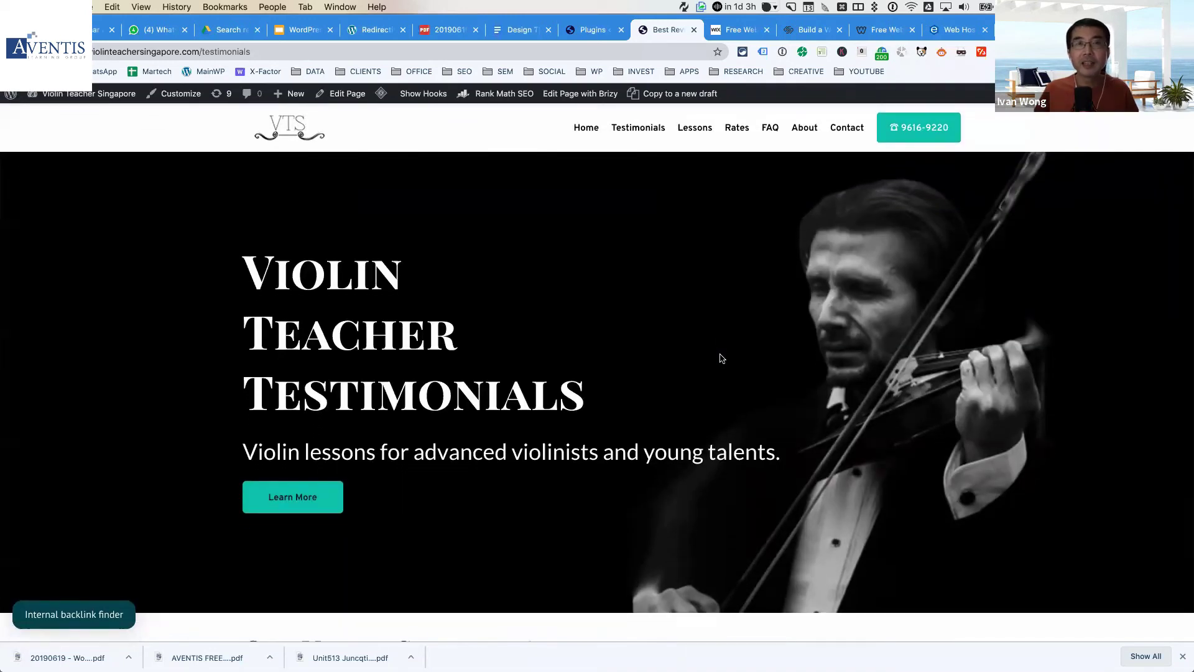